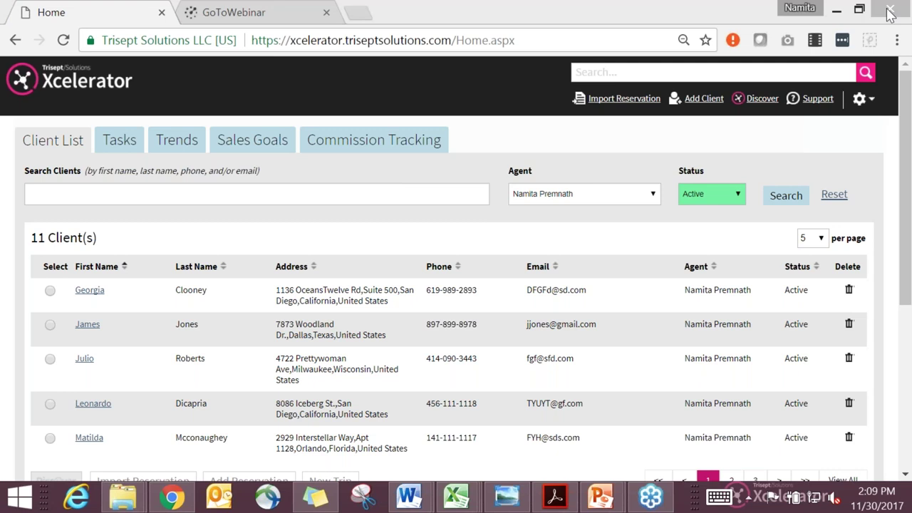
# - Open the Agency Admin page and review the agency's address details, profile and contact information
pyautogui.click(860, 100)
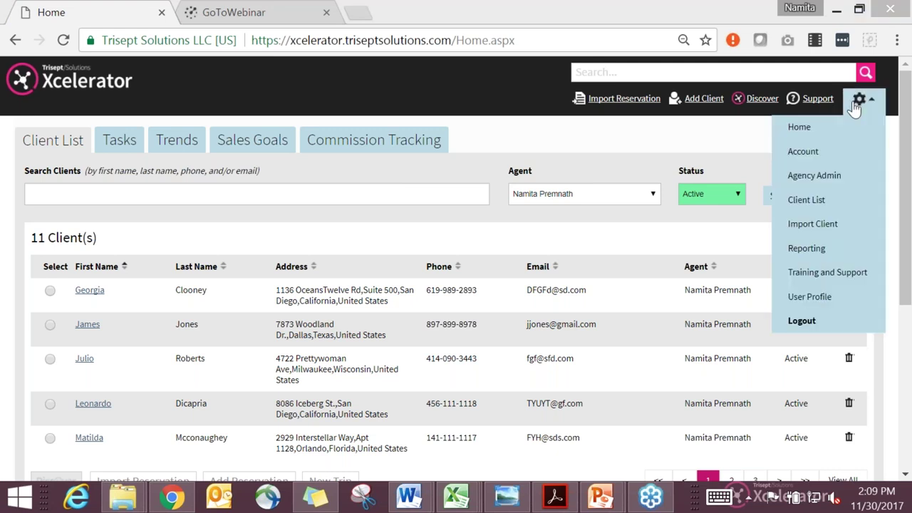
pyautogui.click(848, 176)
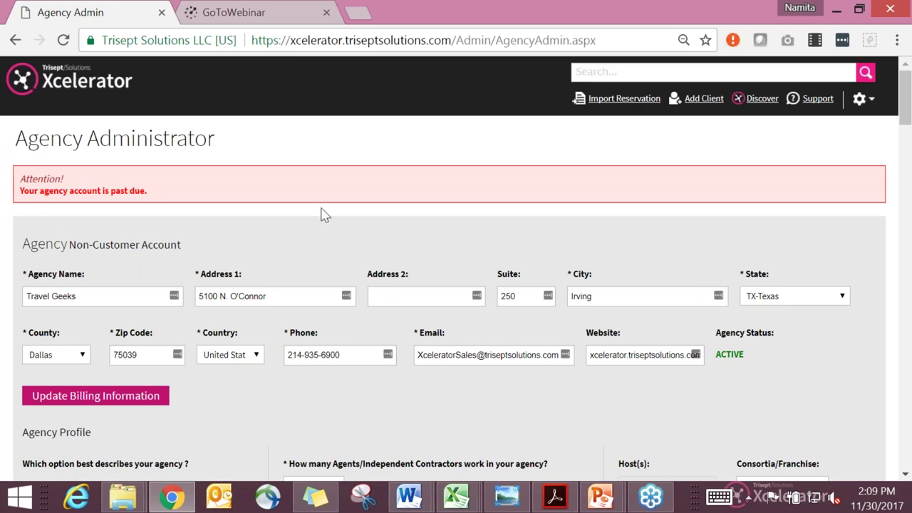
pyautogui.scroll(-4, 397, 215)
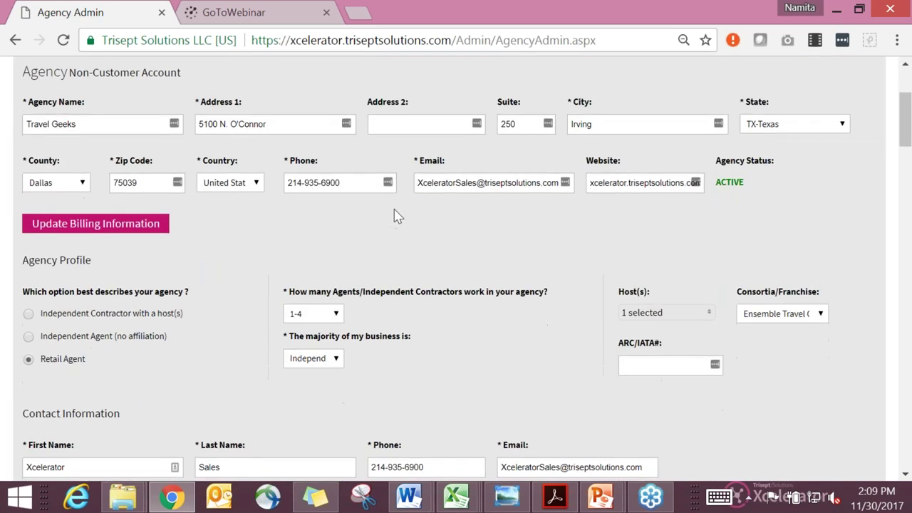
pyautogui.scroll(-1, 397, 207)
pyautogui.scroll(2, 399, 199)
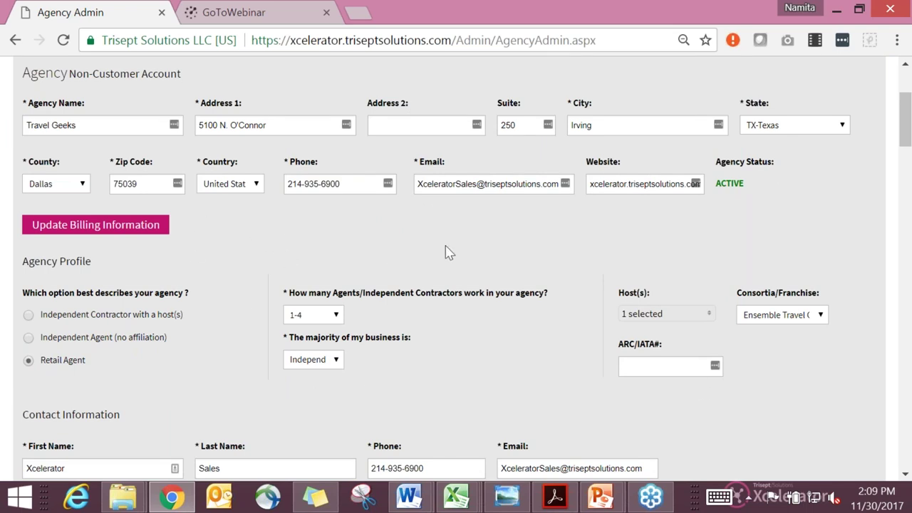
pyautogui.scroll(-3, 449, 253)
pyautogui.scroll(1, 456, 267)
pyautogui.scroll(-3, 133, 205)
# - Expand the Branches section and branch 1 (Travel Geeks) to review its details and its itinerary and payment headers and footers
pyautogui.click(30, 158)
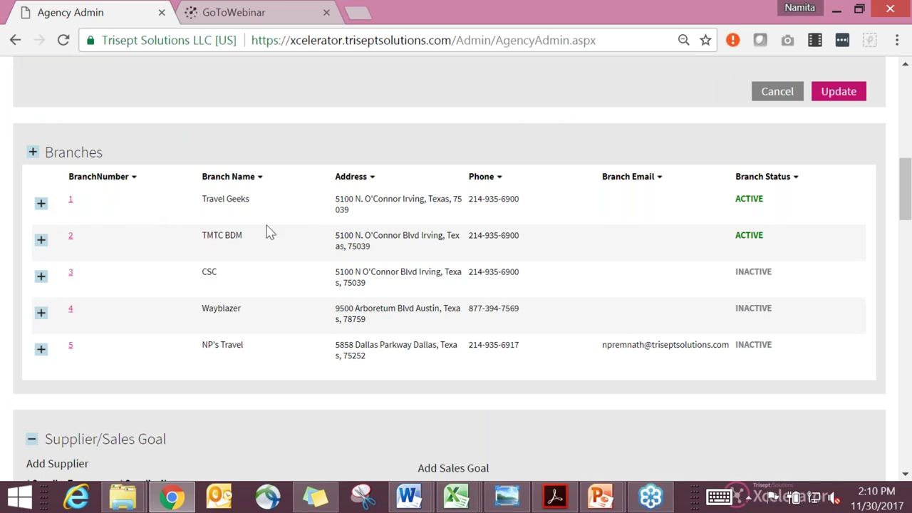
pyautogui.click(43, 205)
pyautogui.scroll(-1, 427, 255)
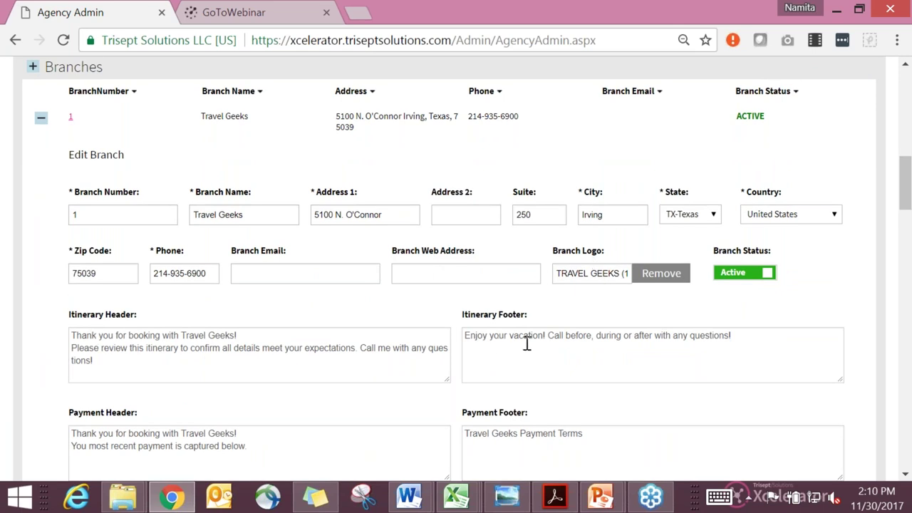
pyautogui.scroll(-1, 527, 343)
pyautogui.scroll(1, 526, 343)
pyautogui.scroll(-1, 501, 376)
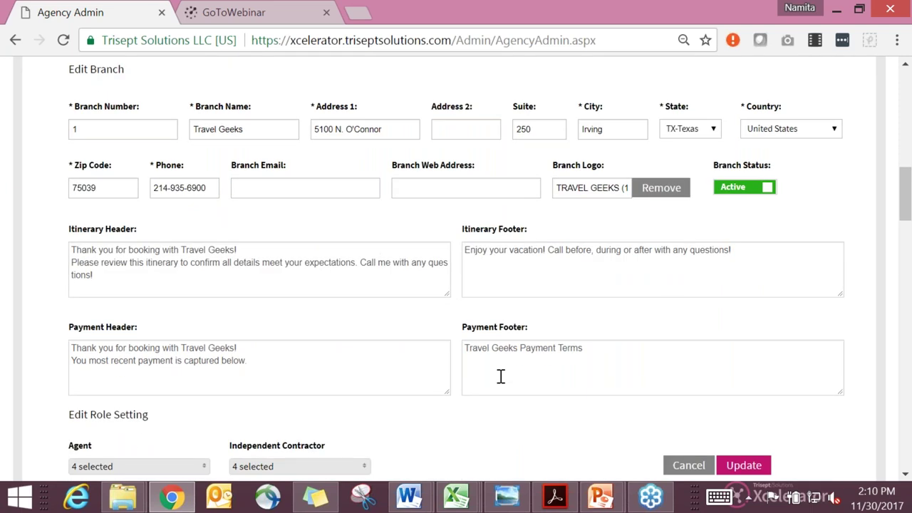
pyautogui.scroll(-1, 501, 376)
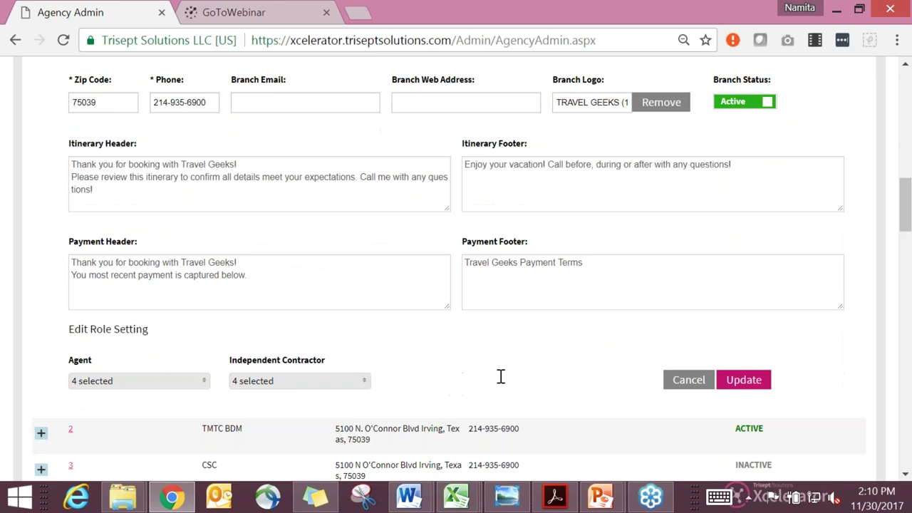
# - Check the permission options for the Agent and Independent Contractor roles in branch 1's role settings without changing them
pyautogui.click(203, 388)
pyautogui.scroll(-1, 202, 388)
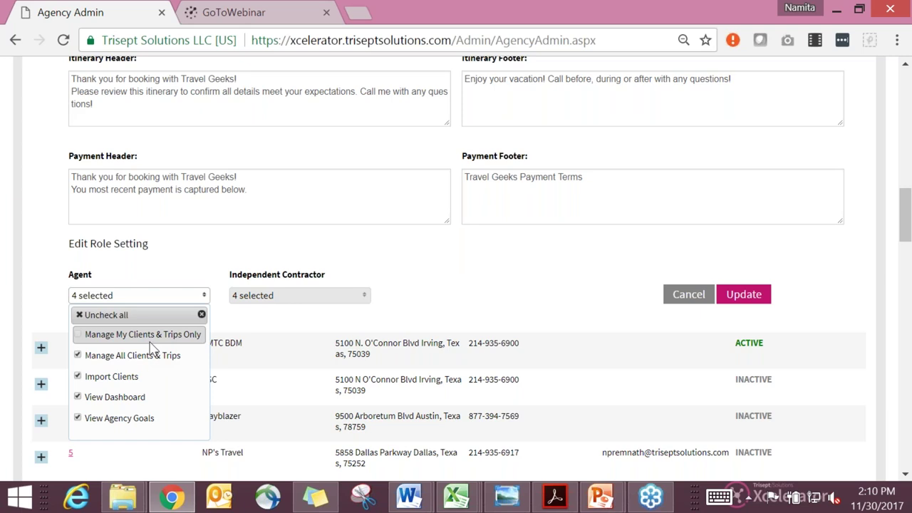
pyautogui.click(430, 254)
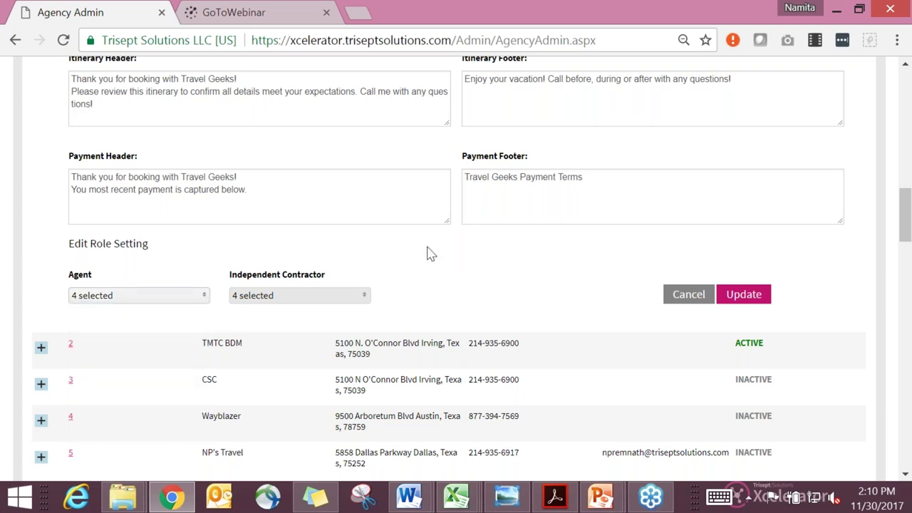
pyautogui.click(362, 296)
pyautogui.click(399, 286)
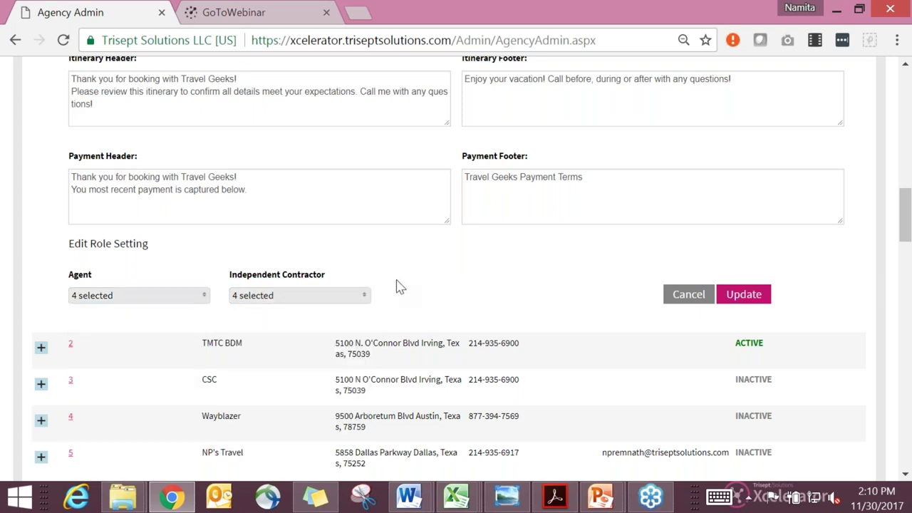
# - Review the supplier and sales goal forms and summaries under Supplier/Sales Goal, and return to the home page
pyautogui.scroll(-5, 397, 285)
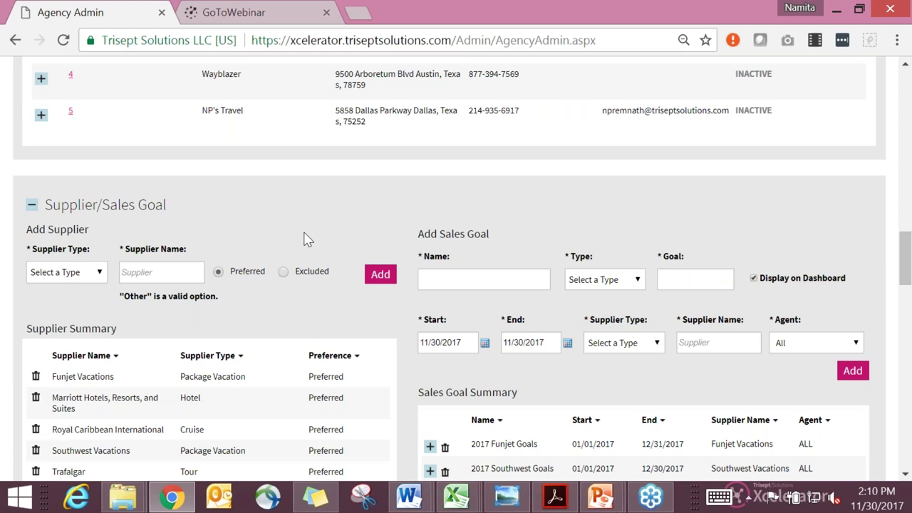
pyautogui.scroll(-1, 305, 239)
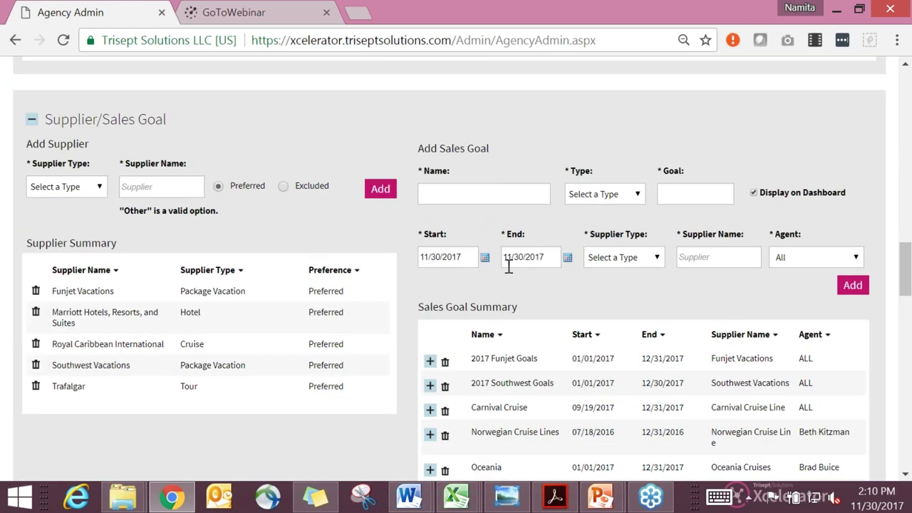
pyautogui.scroll(-1, 509, 267)
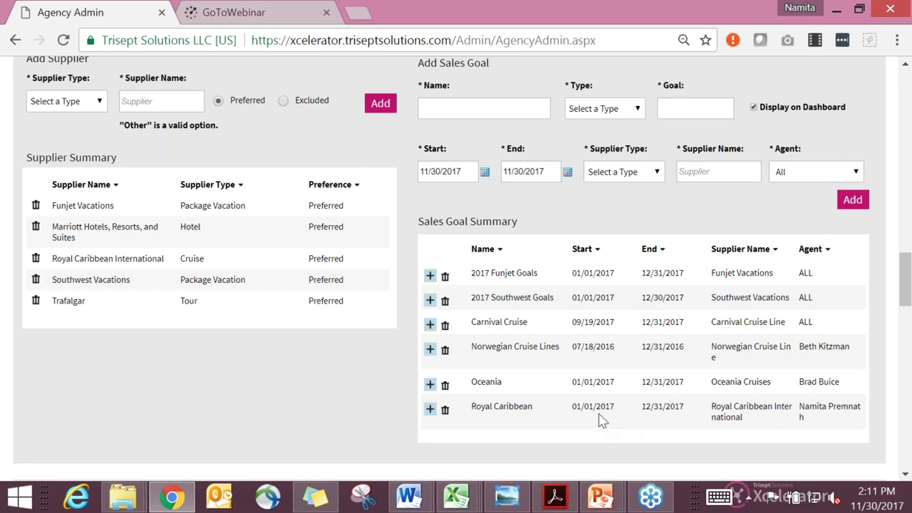
pyautogui.scroll(15, 600, 420)
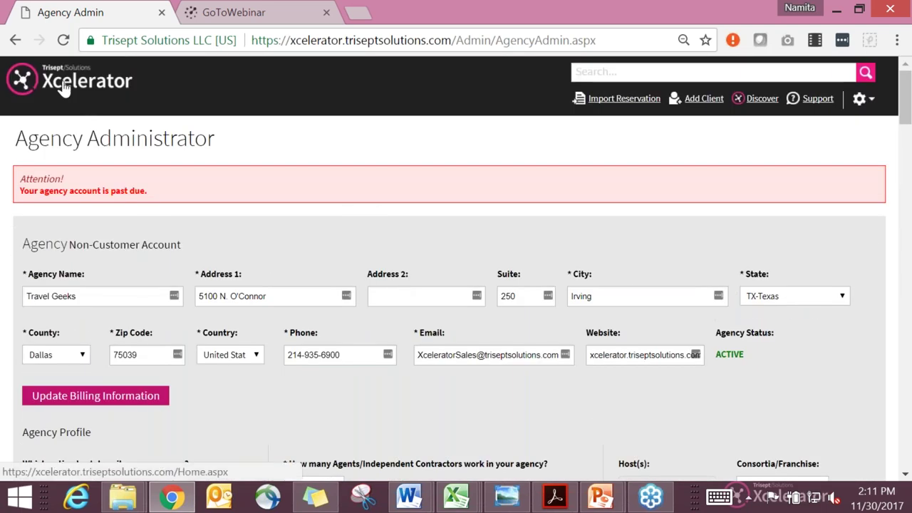
pyautogui.click(64, 85)
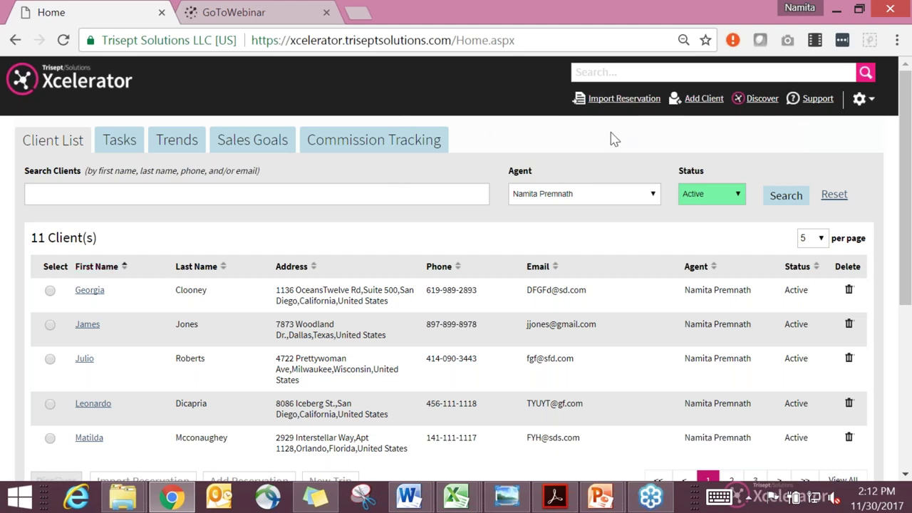
# - Open the Agency User Profile page to view the user details and booking tool credentials, and go back to the home page
pyautogui.scroll(-1, 102, 229)
pyautogui.scroll(1, 51, 205)
pyautogui.click(860, 99)
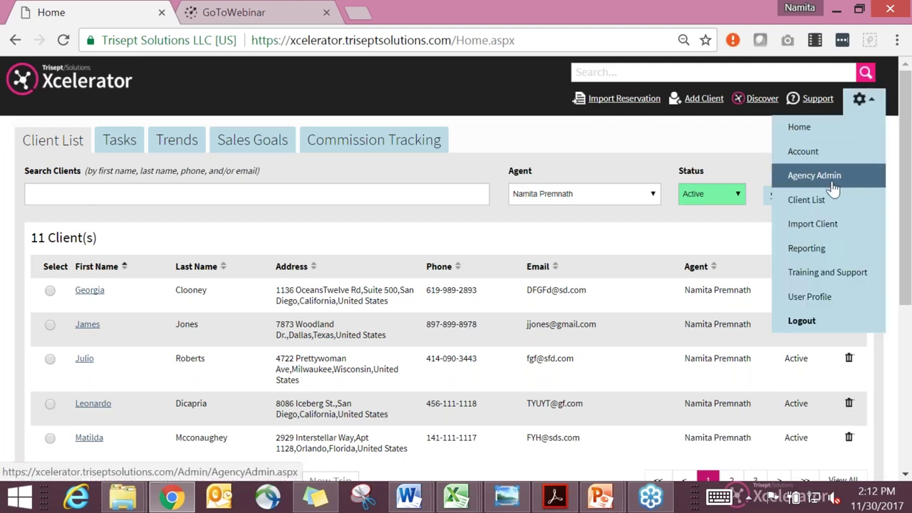
pyautogui.click(819, 298)
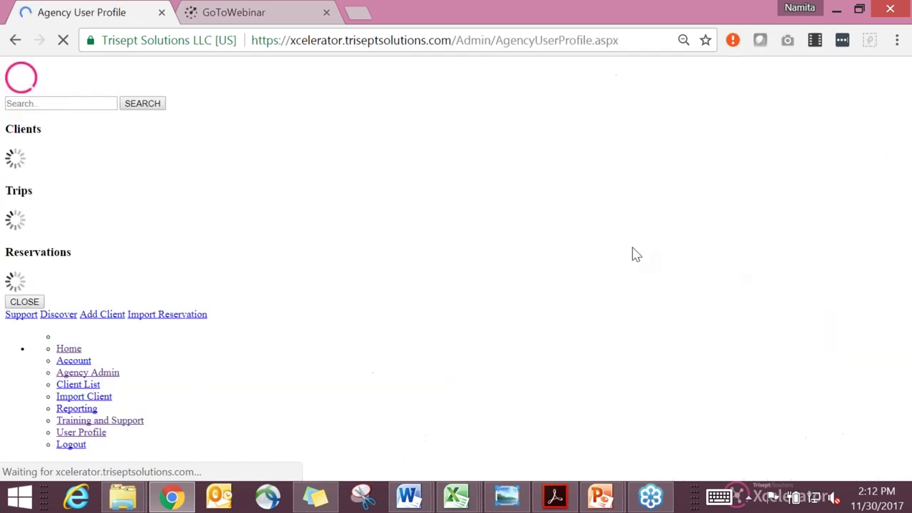
pyautogui.scroll(-1, 574, 432)
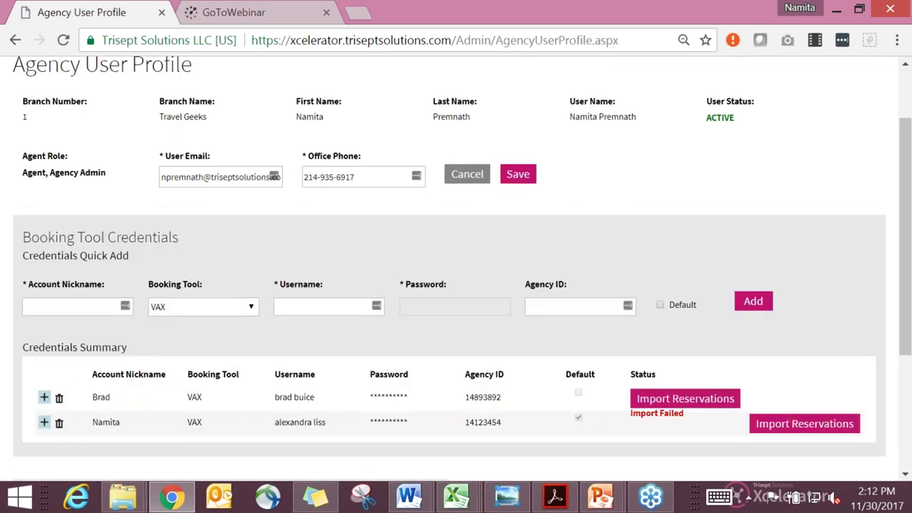
pyautogui.scroll(2, 510, 282)
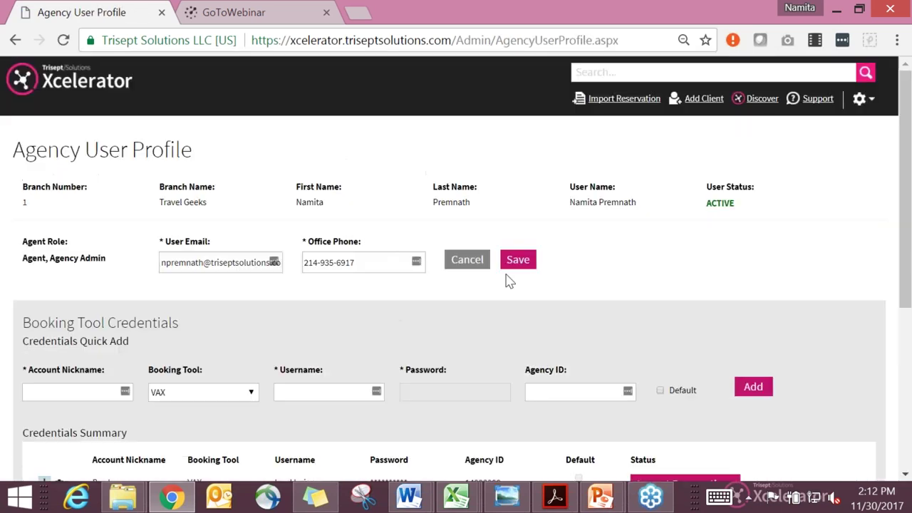
pyautogui.click(98, 91)
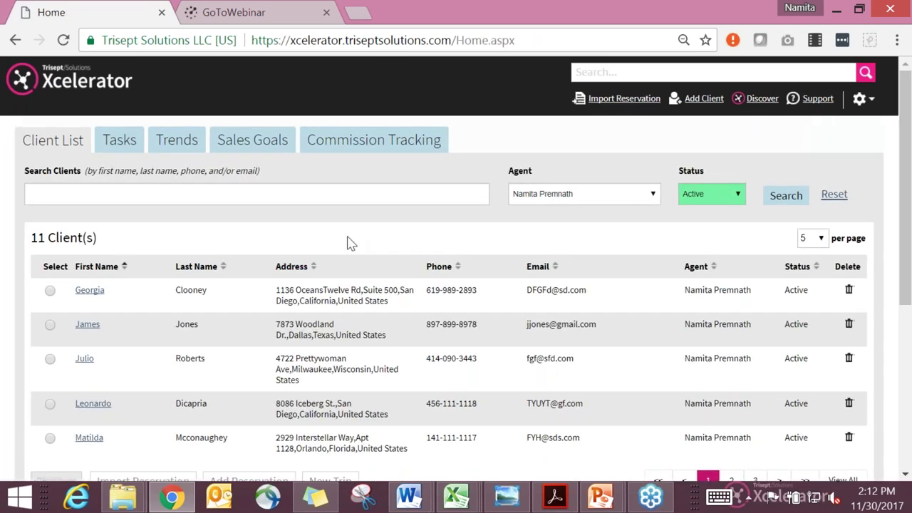
# - Open the Import Clients page to view the CSV import options, and return to the home page
pyautogui.click(878, 98)
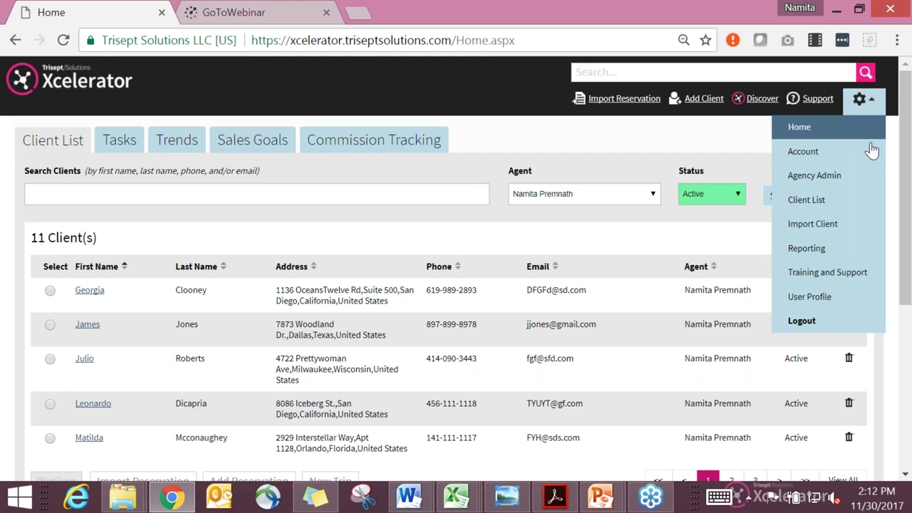
pyautogui.click(829, 225)
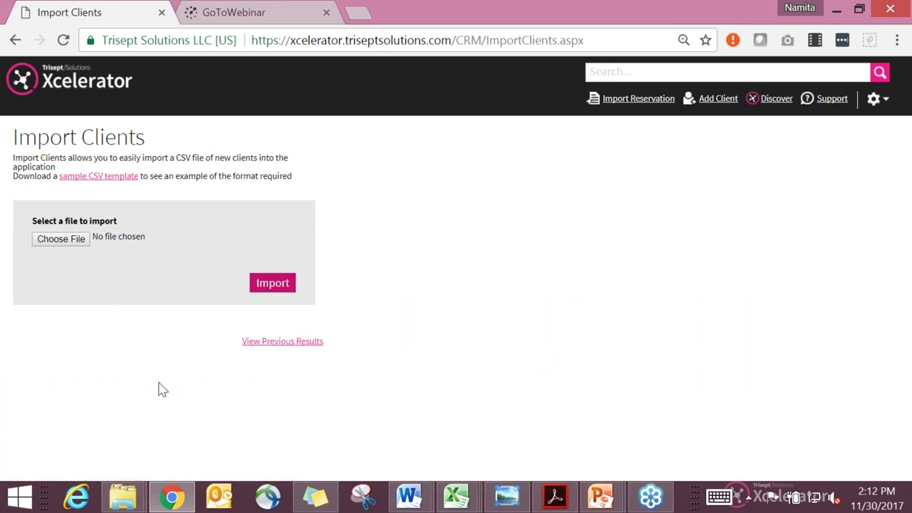
pyautogui.click(105, 97)
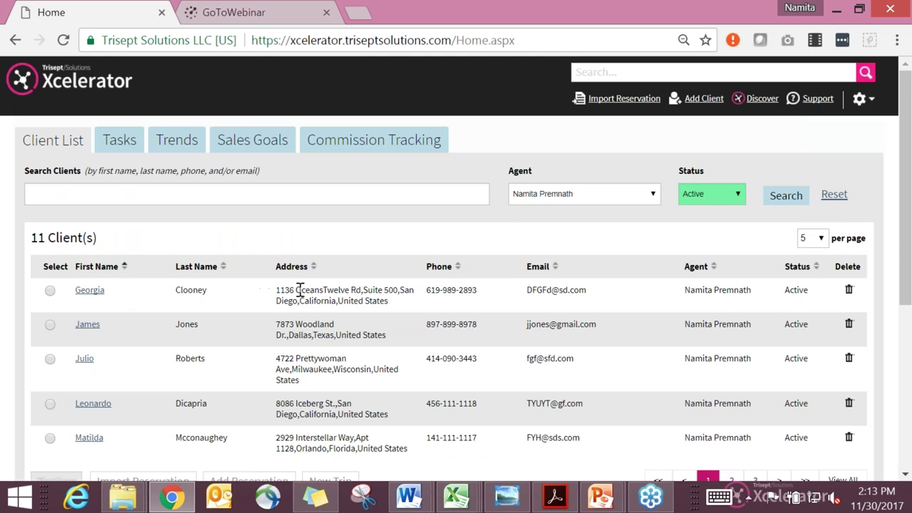
# - Look over the client list, its reservation and trip actions, and the Recently Viewed section on the home page
pyautogui.scroll(-1, 292, 299)
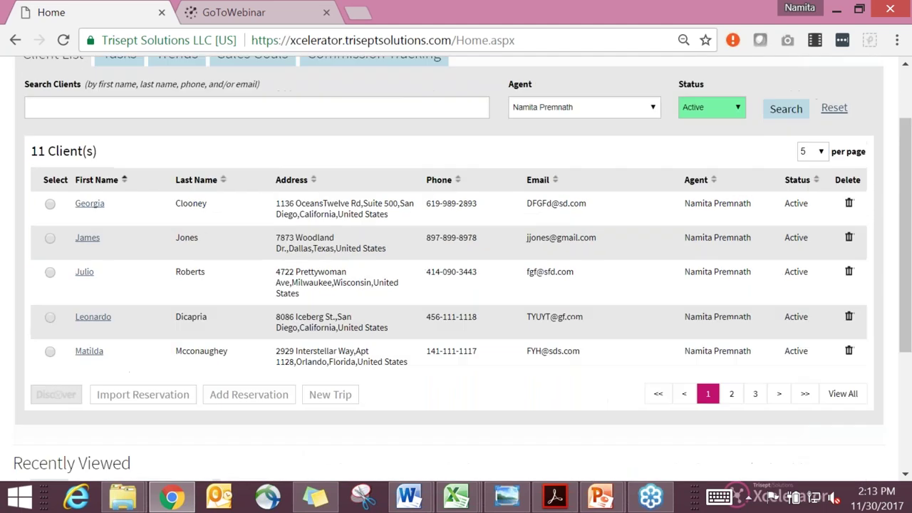
pyautogui.scroll(1, 122, 160)
pyautogui.scroll(-2, 135, 271)
pyautogui.scroll(2, 121, 214)
# - Open the Tasks dashboard and display last month's open trip plans
pyautogui.click(134, 142)
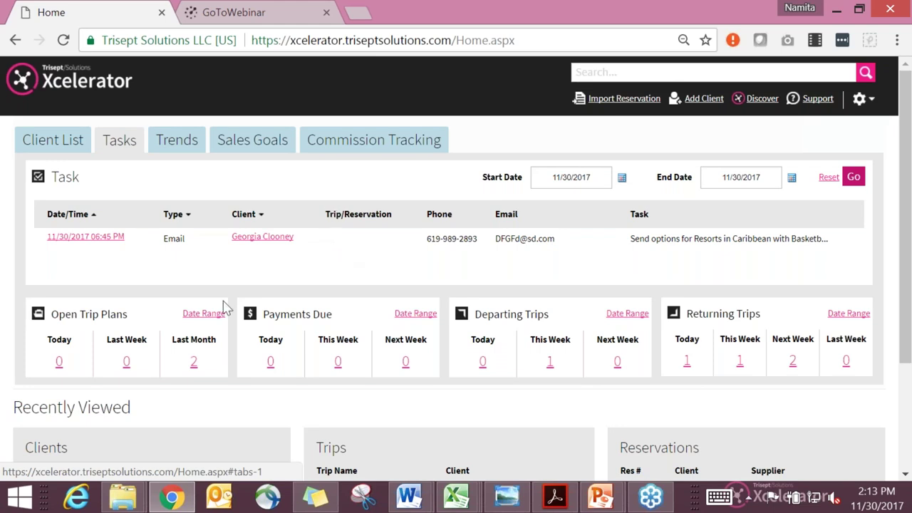
pyautogui.scroll(-1, 381, 275)
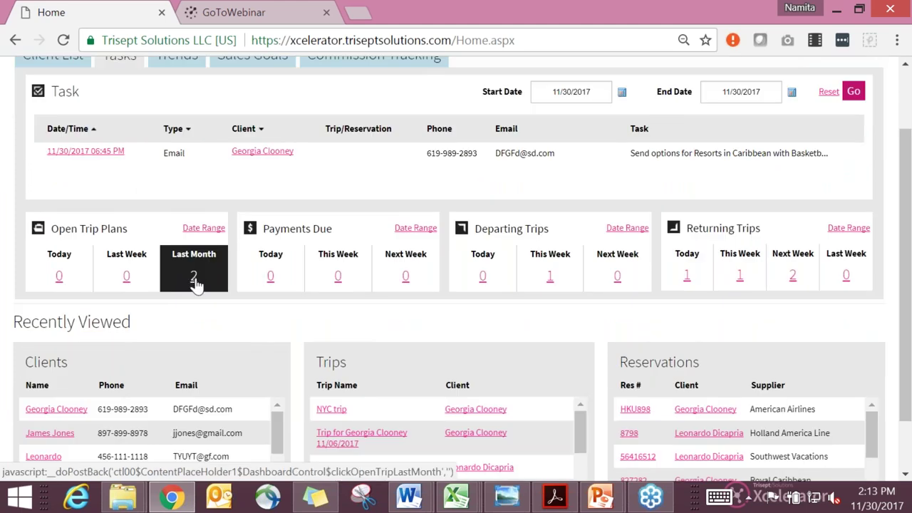
pyautogui.click(196, 296)
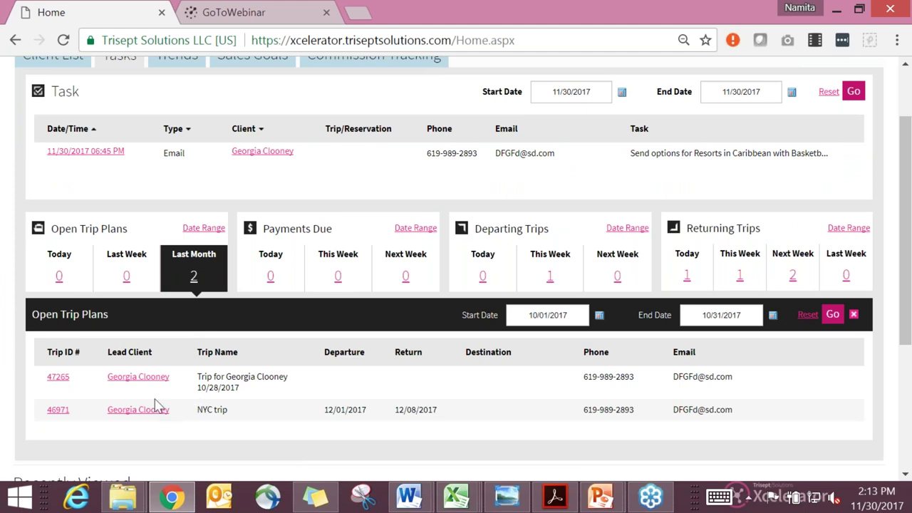
# - Display this week's departing trips, and view the trips returning today
pyautogui.click(552, 278)
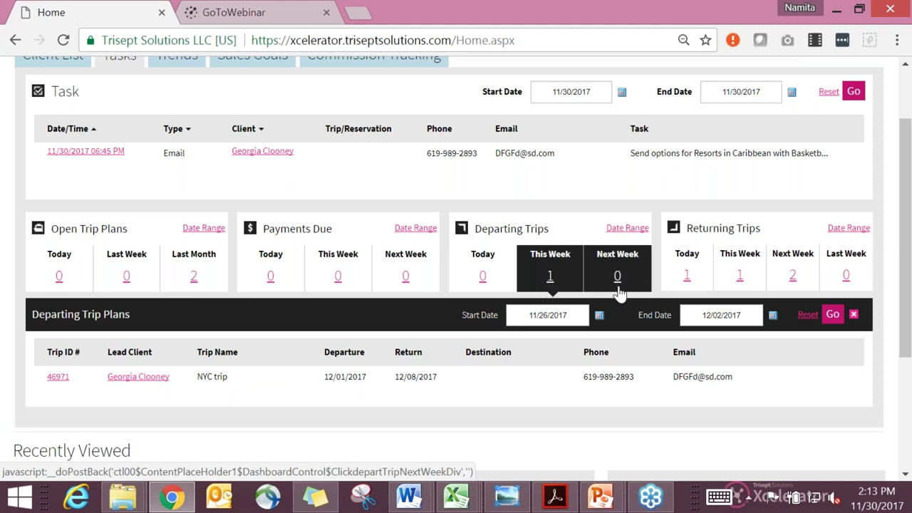
pyautogui.click(687, 279)
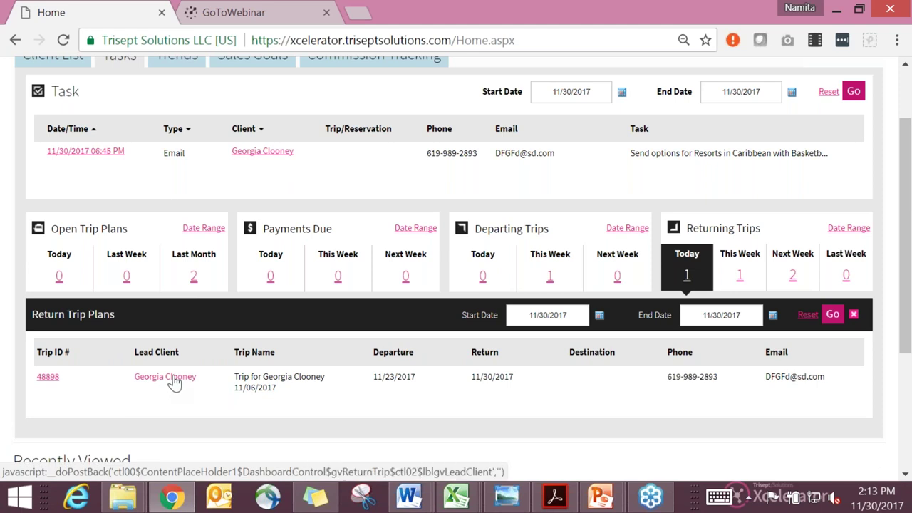
pyautogui.scroll(-1, 175, 383)
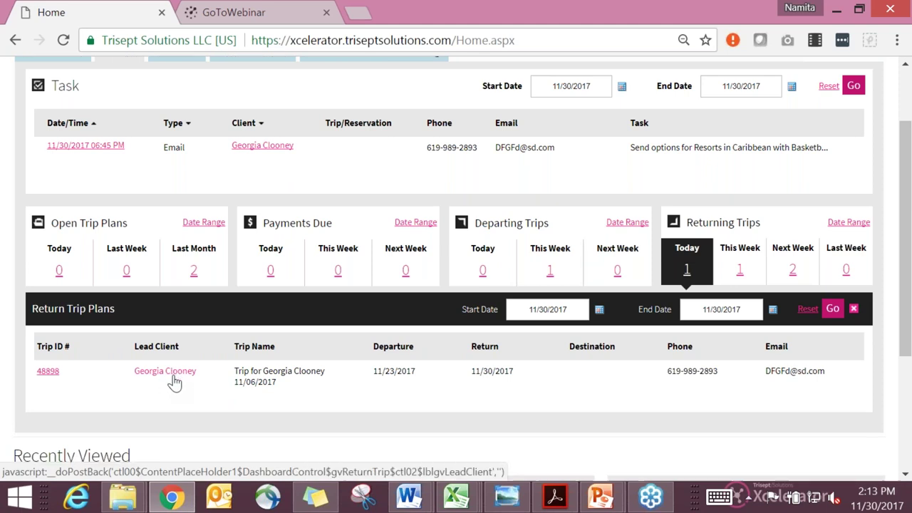
pyautogui.scroll(2, 213, 303)
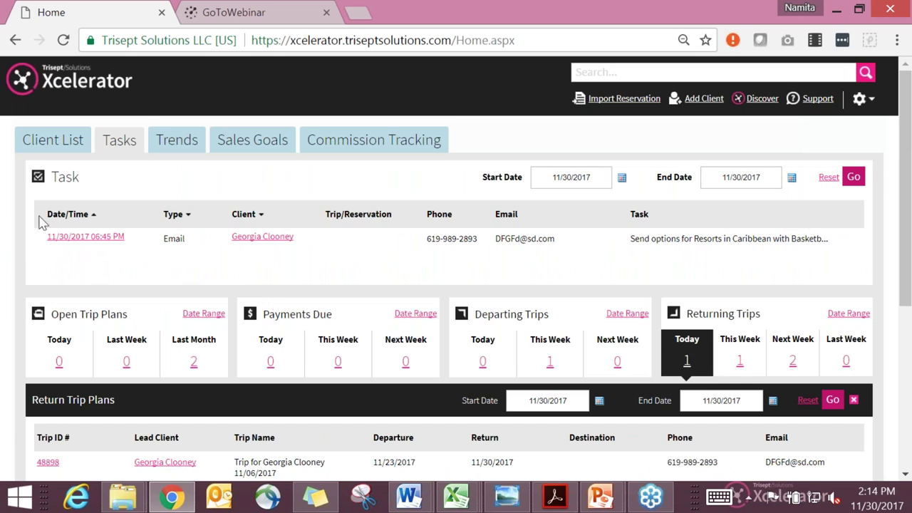
# - Open the Trends dashboard, check its reporting period options, and view the Royal Caribbean International sales amount in the supplier chart
pyautogui.click(169, 146)
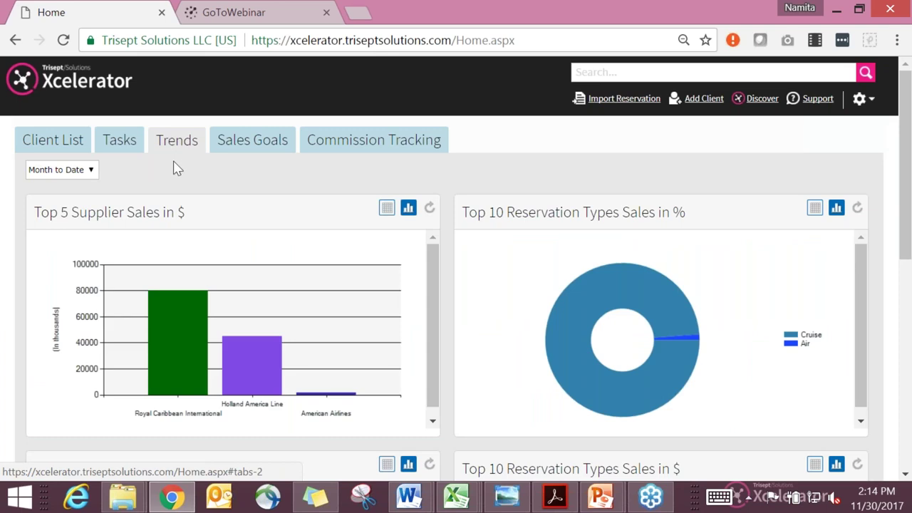
pyautogui.click(91, 170)
pyautogui.click(92, 182)
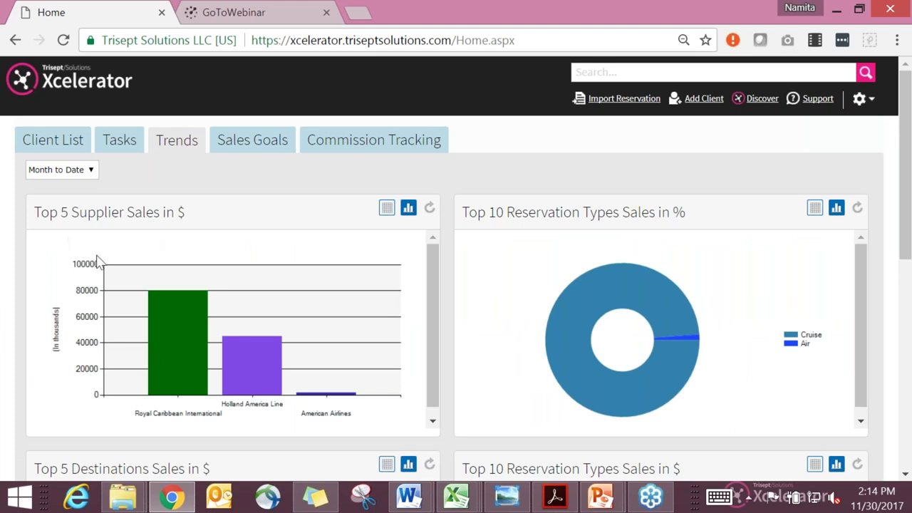
pyautogui.moveTo(178, 306)
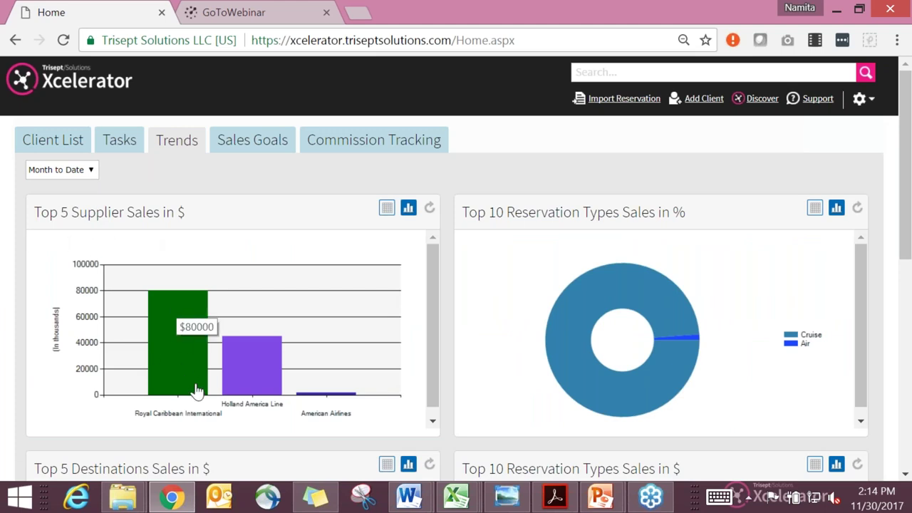
# - Set the Trends reporting period to Year to Date and look over the supplier, destination and reservation type sales charts
pyautogui.scroll(-1, 195, 393)
pyautogui.scroll(1, 285, 352)
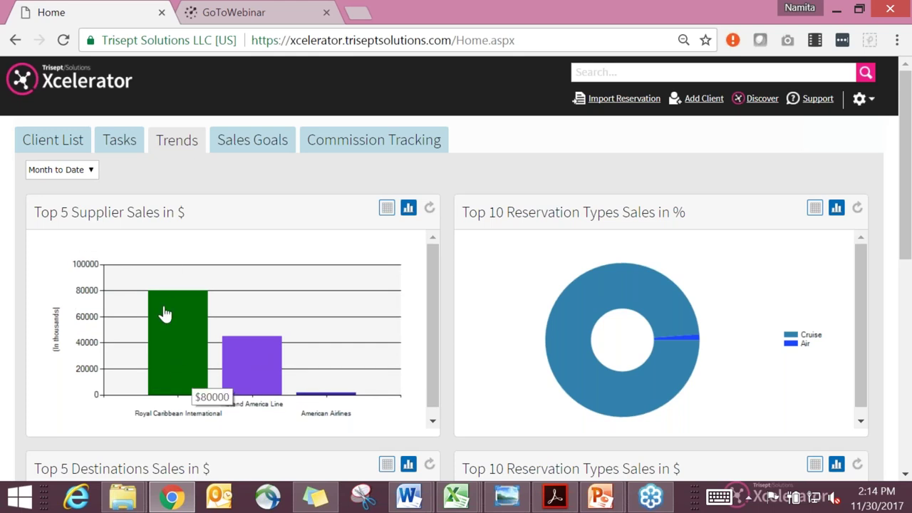
pyautogui.click(77, 172)
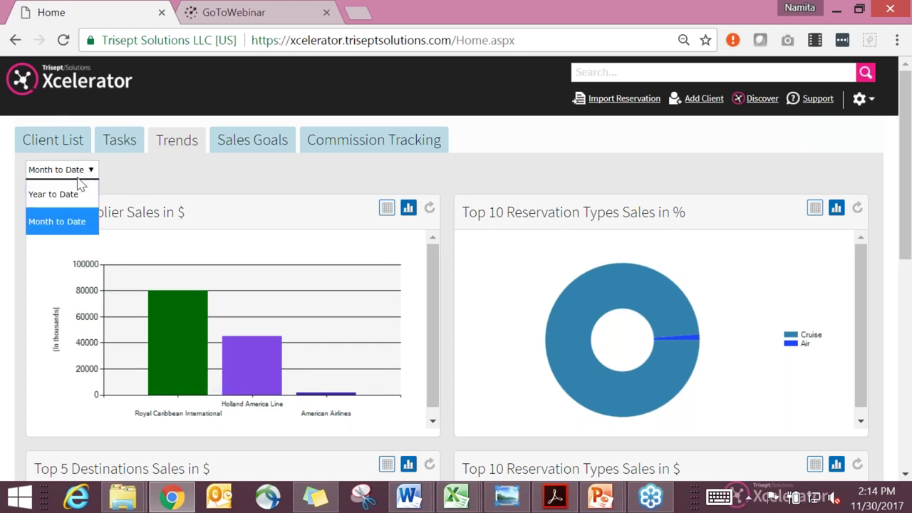
pyautogui.click(74, 196)
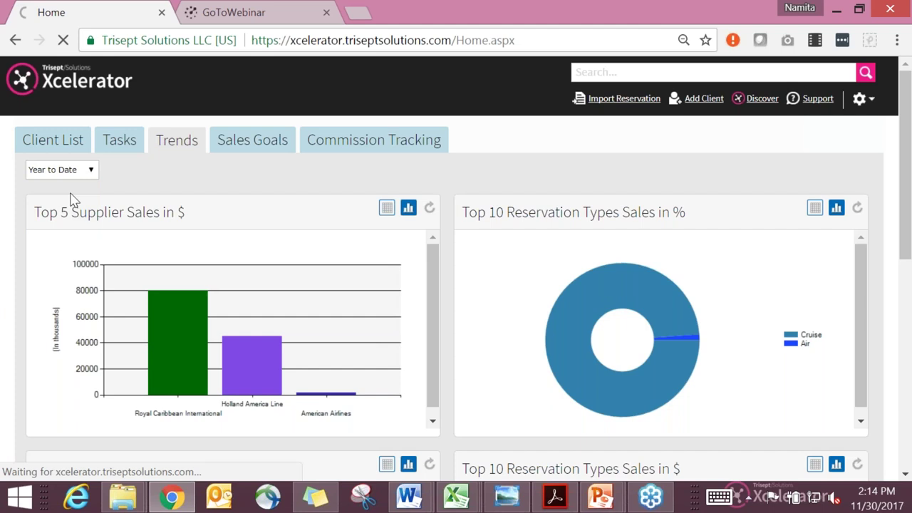
pyautogui.scroll(-1, 401, 225)
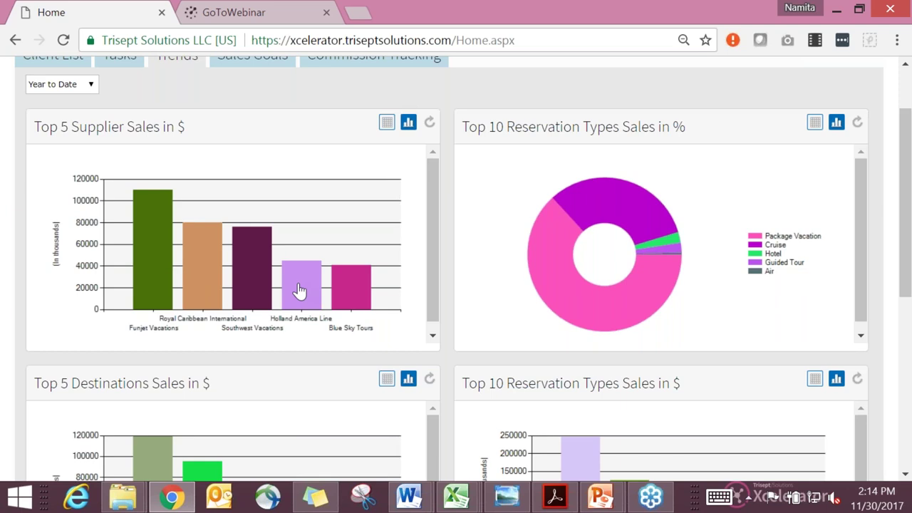
pyautogui.scroll(-1, 299, 291)
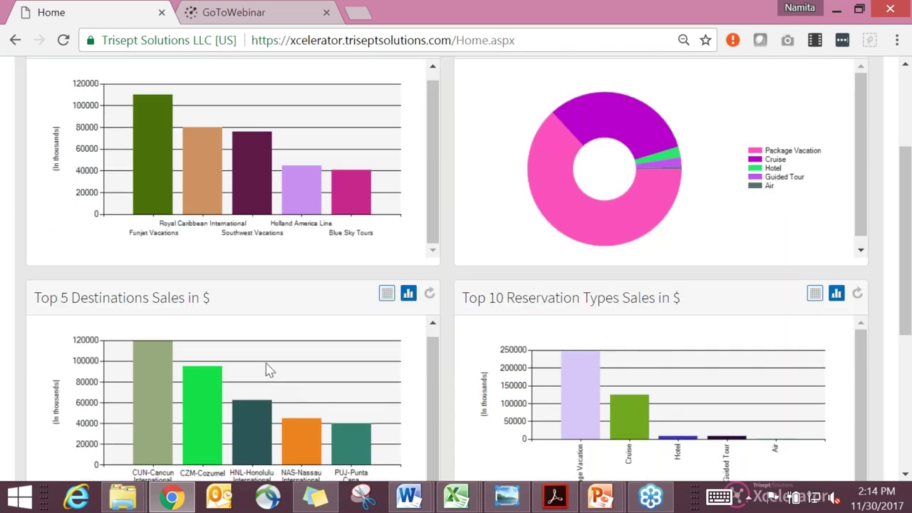
pyautogui.scroll(-1, 263, 367)
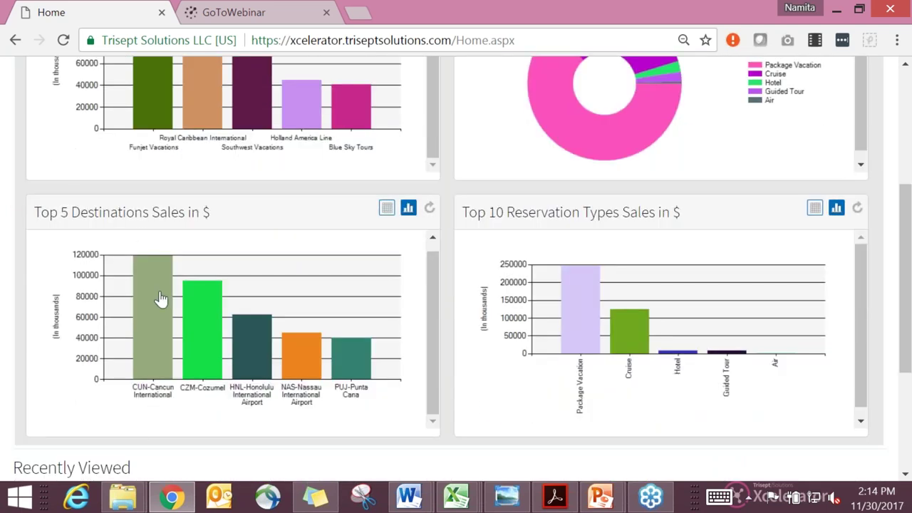
pyautogui.scroll(2, 363, 236)
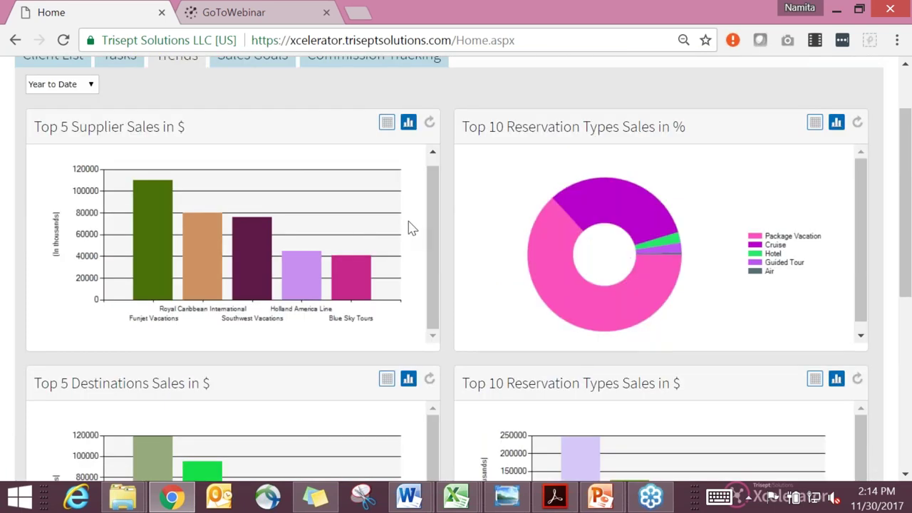
# - Show the Top 5 Supplier Sales, Top 10 Reservation Types Sales in % and Top 5 Destinations Sales as tables
pyautogui.click(387, 125)
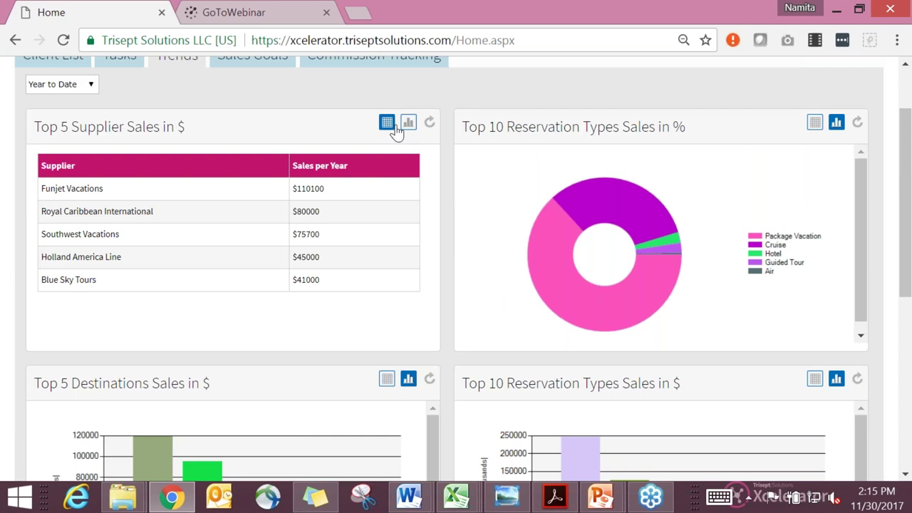
pyautogui.click(814, 123)
pyautogui.scroll(-1, 317, 261)
pyautogui.click(385, 294)
pyautogui.scroll(2, 372, 291)
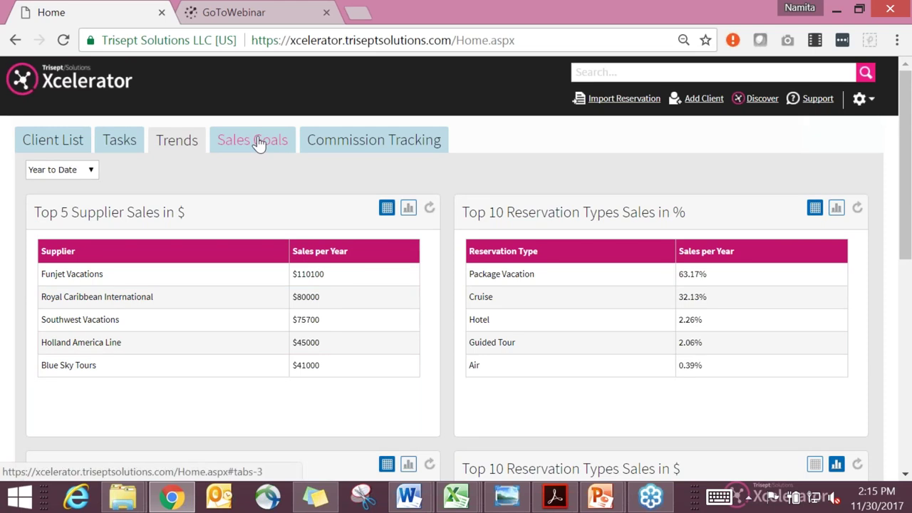
# - Review the supplier goals on the Sales Goals dashboard, switching the 2017 Funjet goals to the table view and back to the chart
pyautogui.click(259, 144)
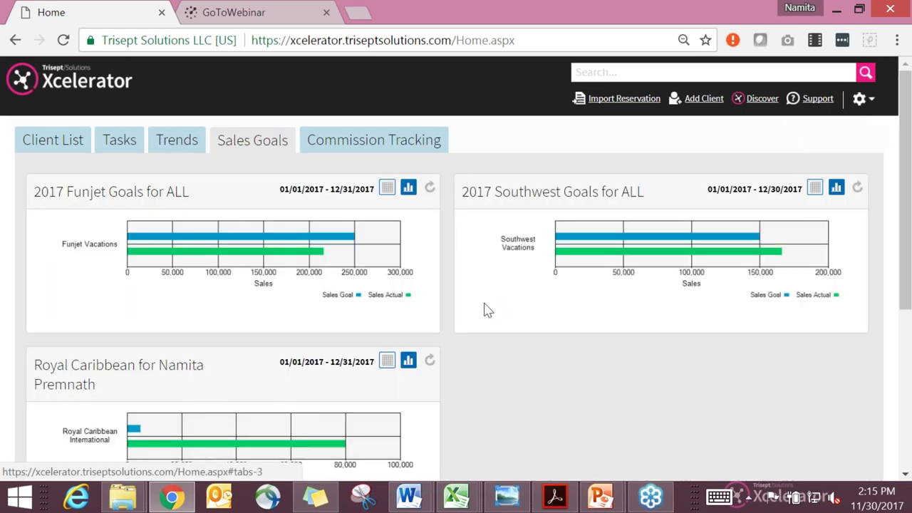
pyautogui.scroll(-1, 487, 310)
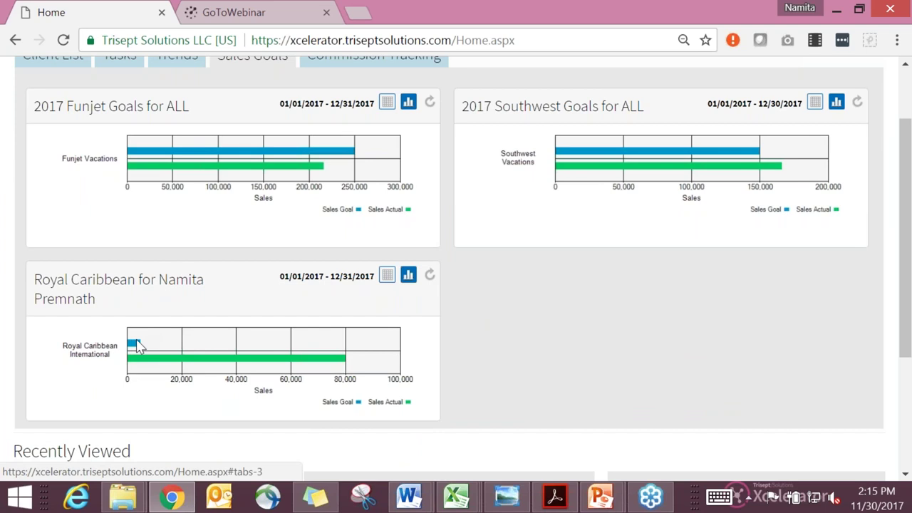
pyautogui.scroll(-1, 138, 345)
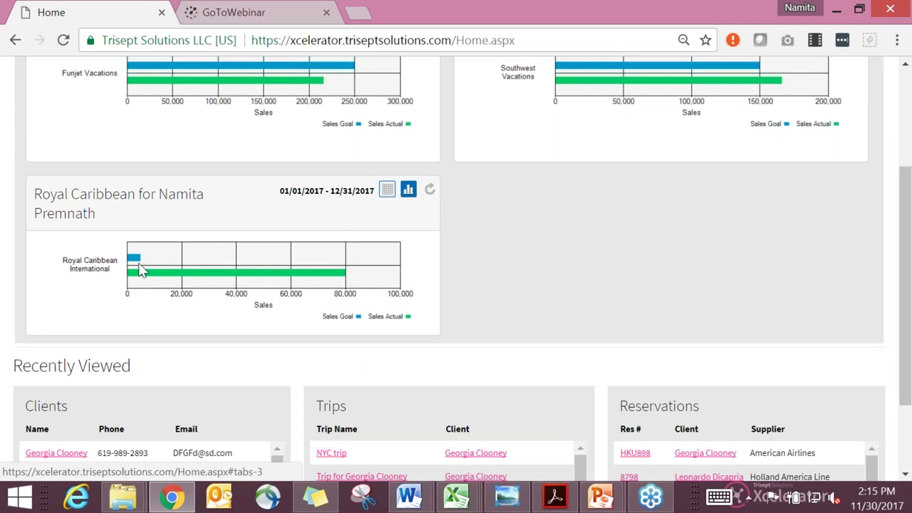
pyautogui.scroll(3, 141, 270)
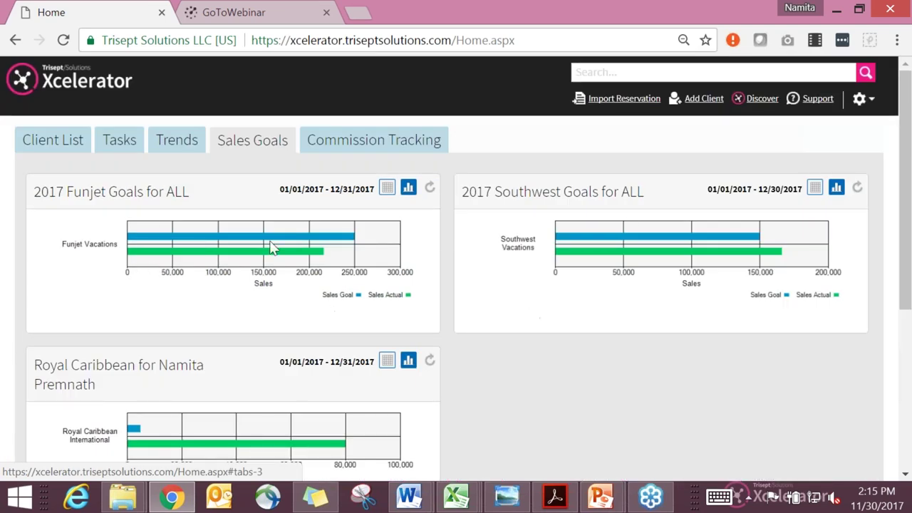
pyautogui.click(385, 189)
pyautogui.click(409, 189)
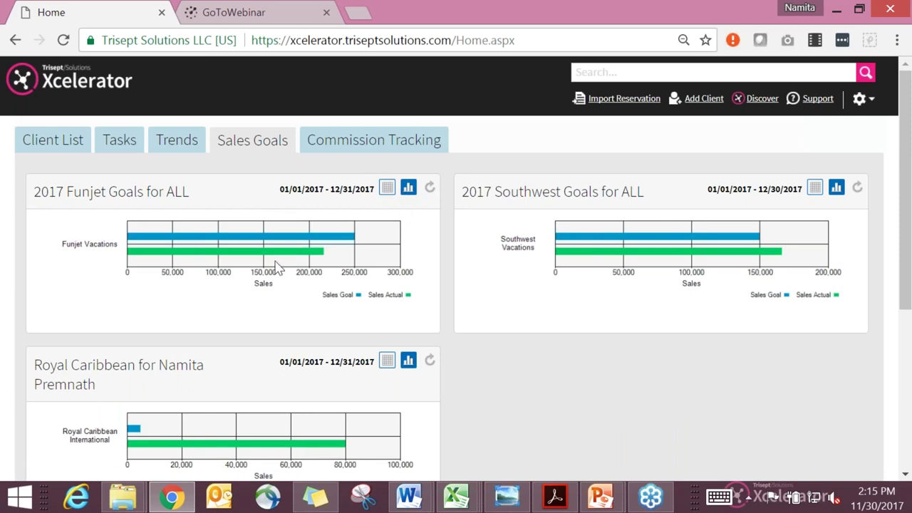
pyautogui.scroll(-1, 275, 264)
pyautogui.scroll(1, 279, 256)
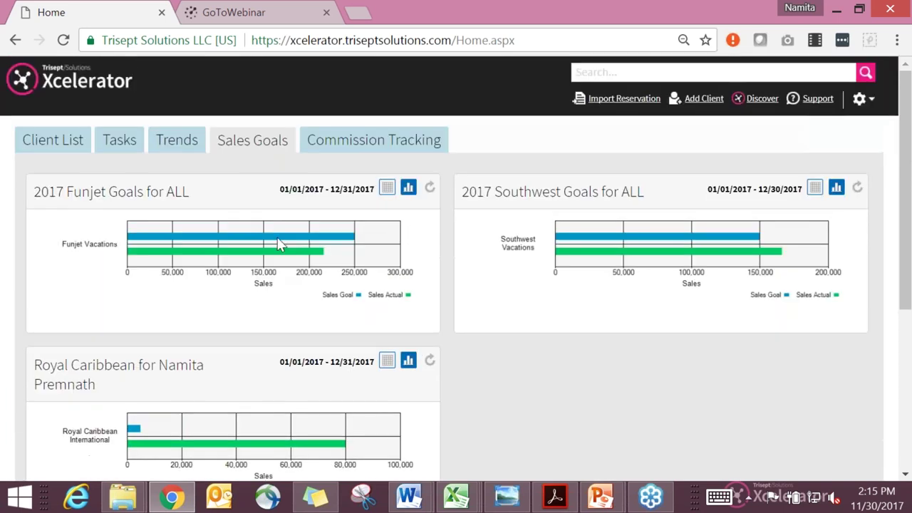
# - Open the Commission Tracking dashboard and examine the 2017 commission summary chart and the commission details list
pyautogui.click(375, 149)
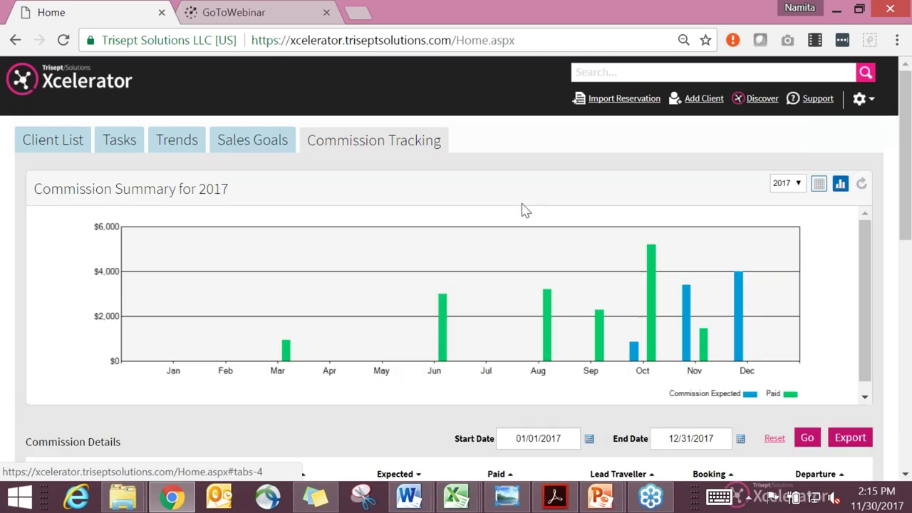
pyautogui.scroll(-1, 525, 208)
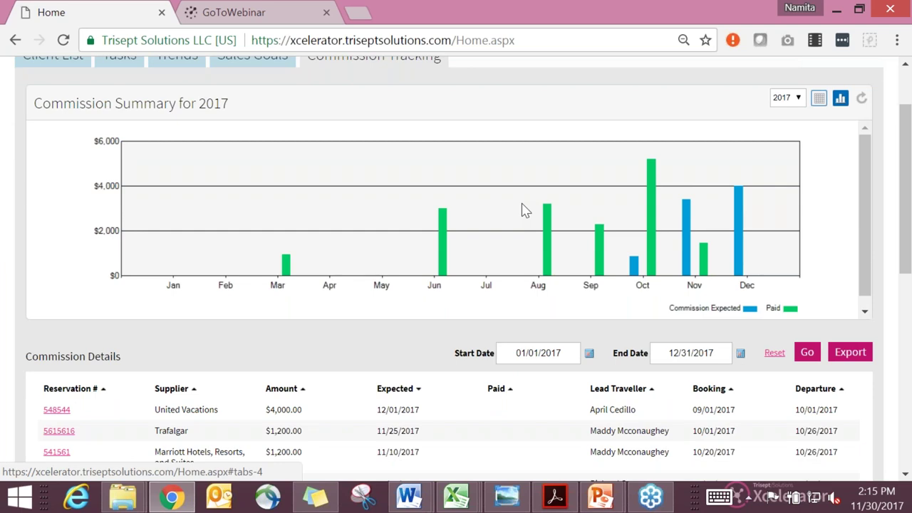
pyautogui.scroll(2, 517, 206)
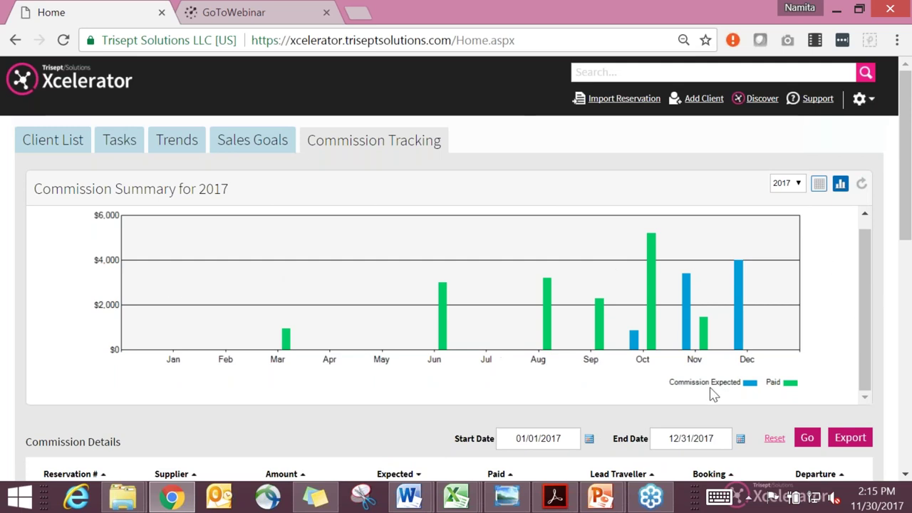
pyautogui.scroll(-1, 713, 396)
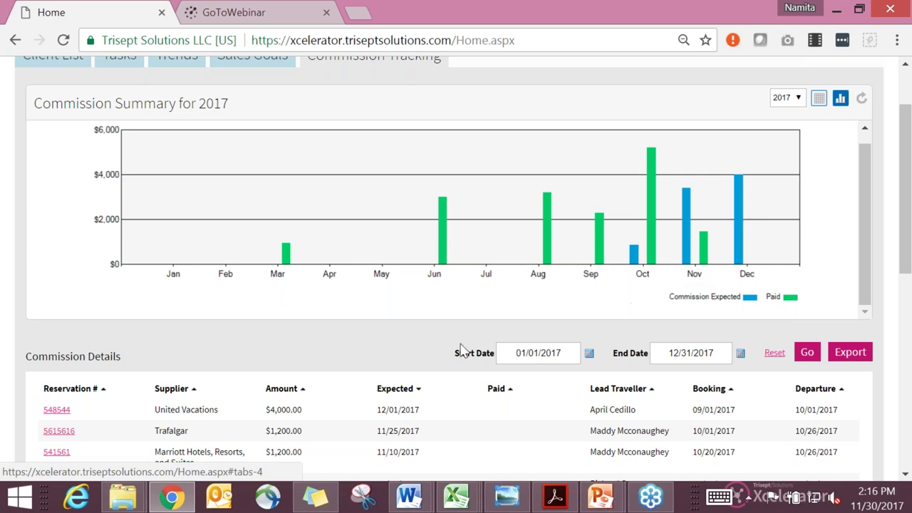
pyautogui.scroll(-1, 460, 349)
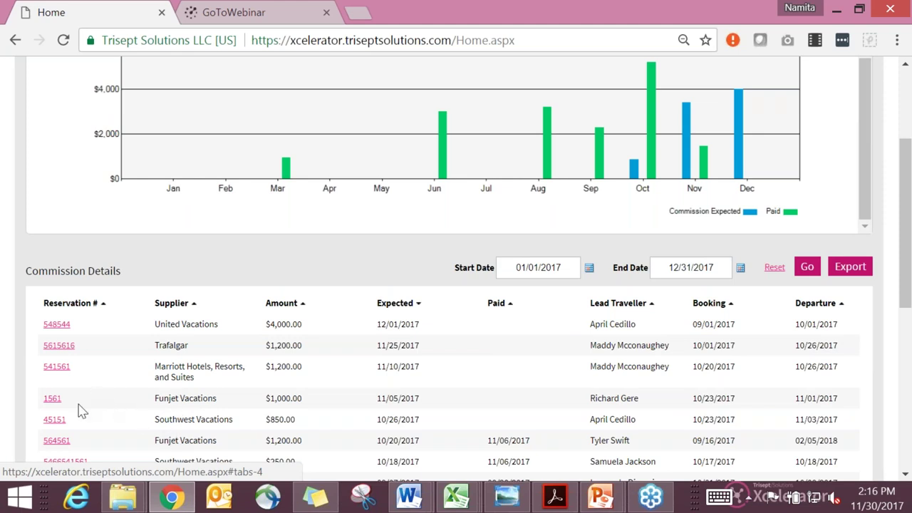
pyautogui.scroll(-1, 81, 419)
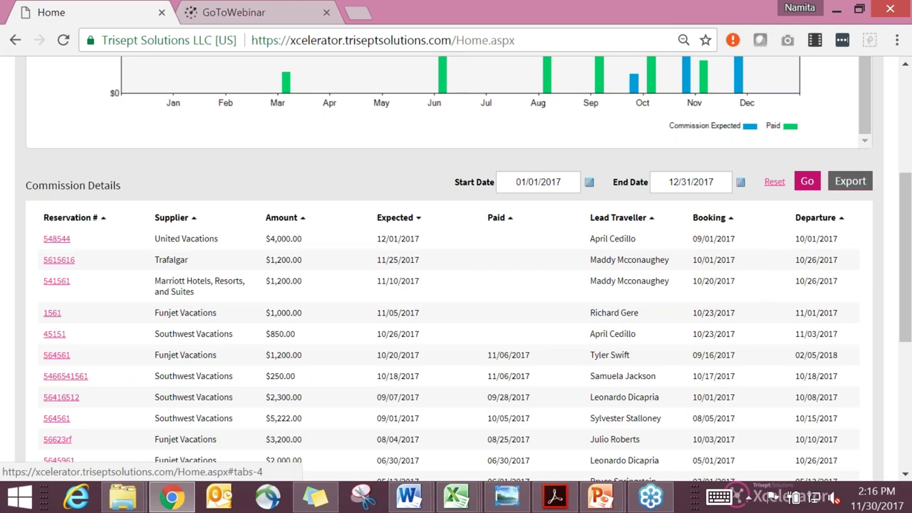
pyautogui.scroll(2, 704, 251)
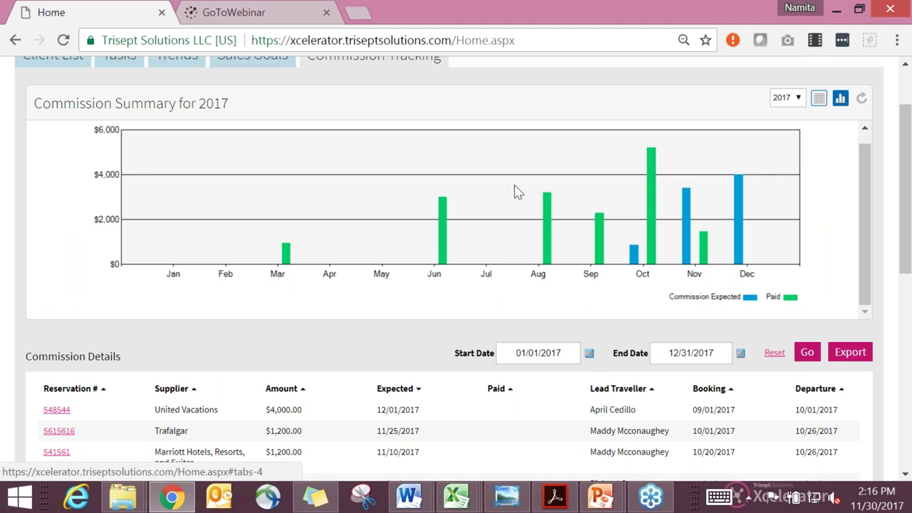
pyautogui.scroll(1, 453, 314)
pyautogui.scroll(1, 480, 246)
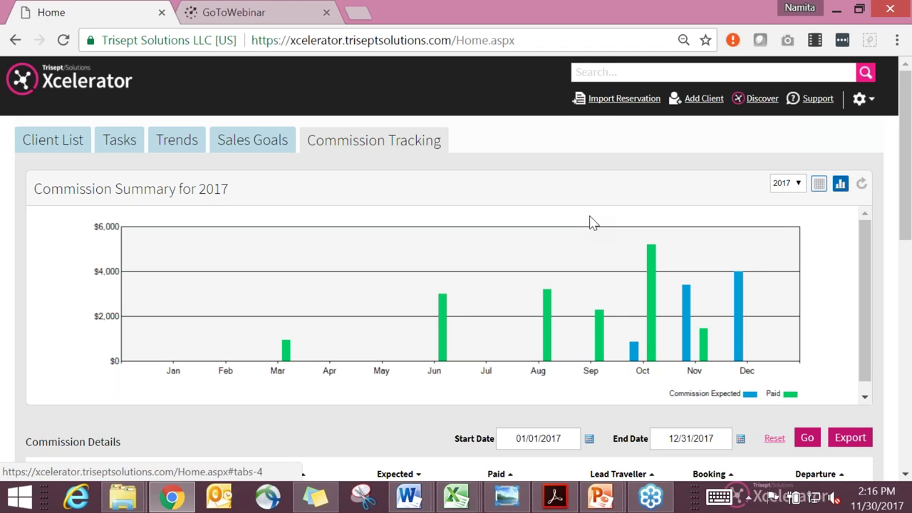
pyautogui.scroll(-1, 589, 350)
pyautogui.scroll(-2, 503, 292)
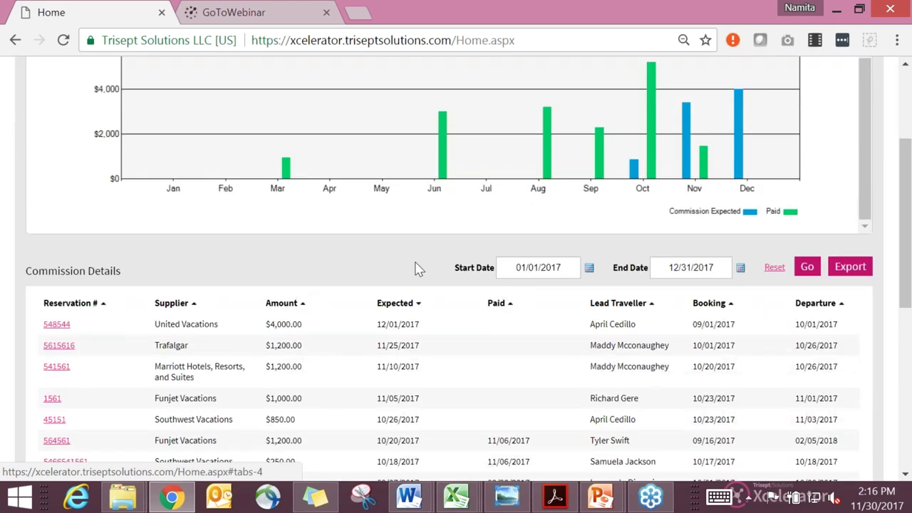
pyautogui.scroll(2, 419, 268)
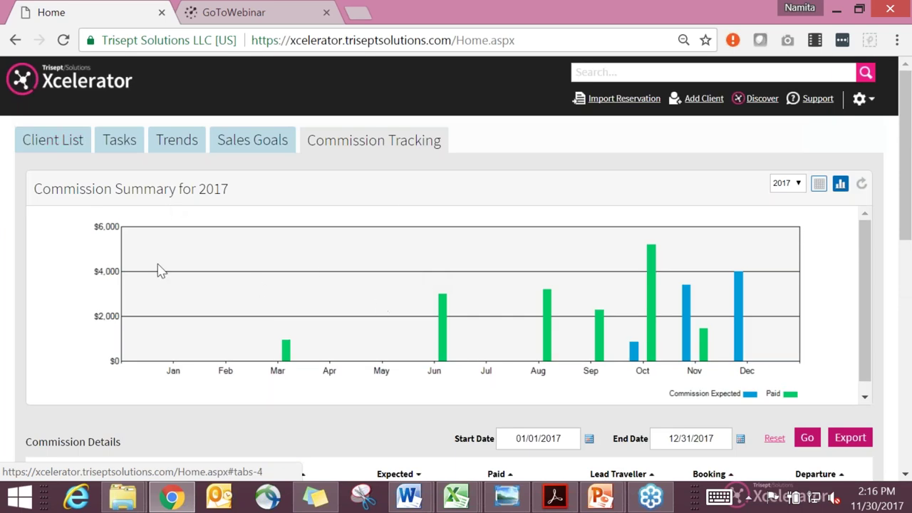
# - Return to the Client List and look over the clients and the Recently Viewed clients, trips and reservations
pyautogui.click(76, 142)
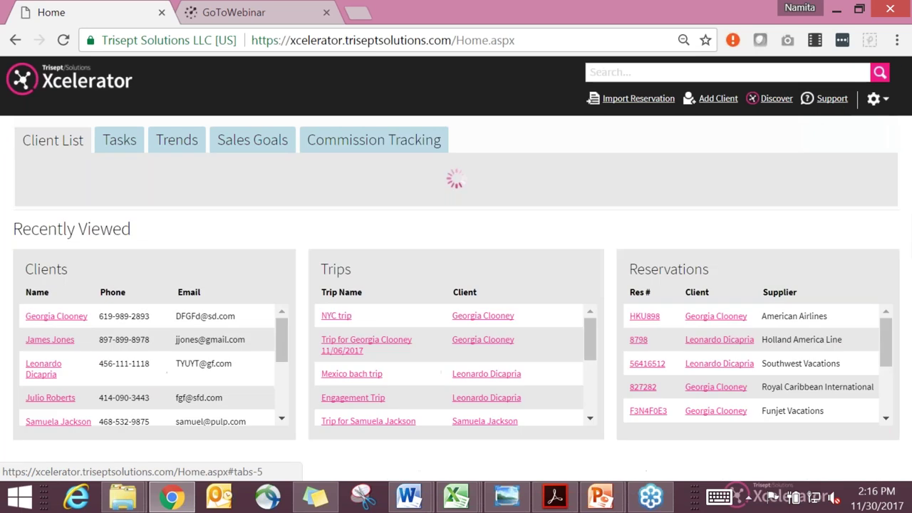
pyautogui.scroll(-4, 203, 237)
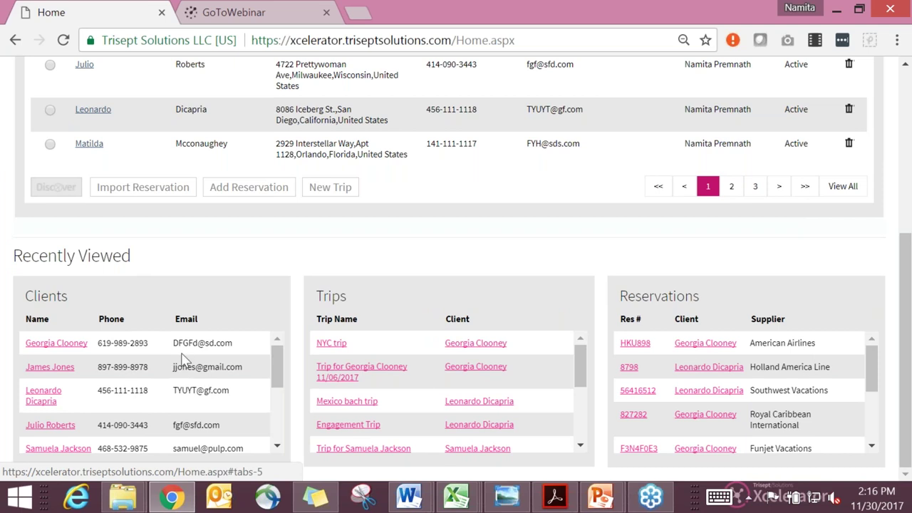
pyautogui.scroll(4, 301, 305)
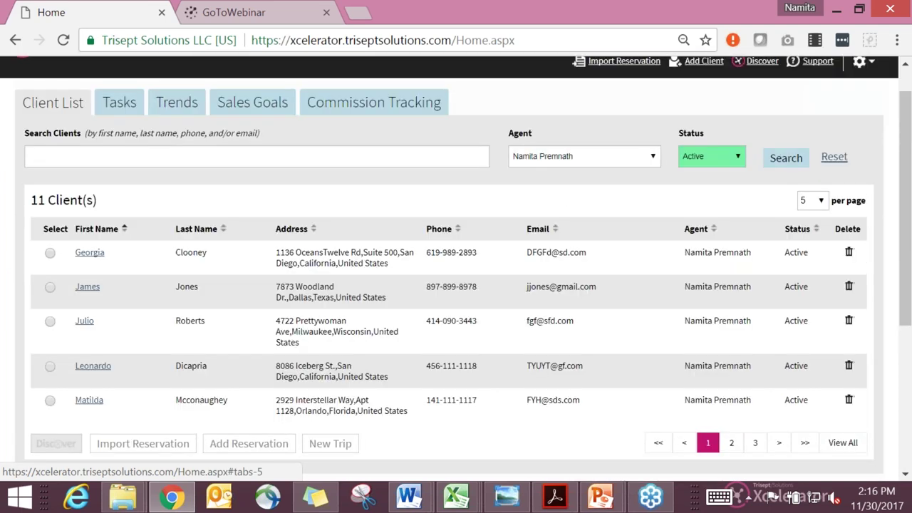
pyautogui.scroll(1, 315, 288)
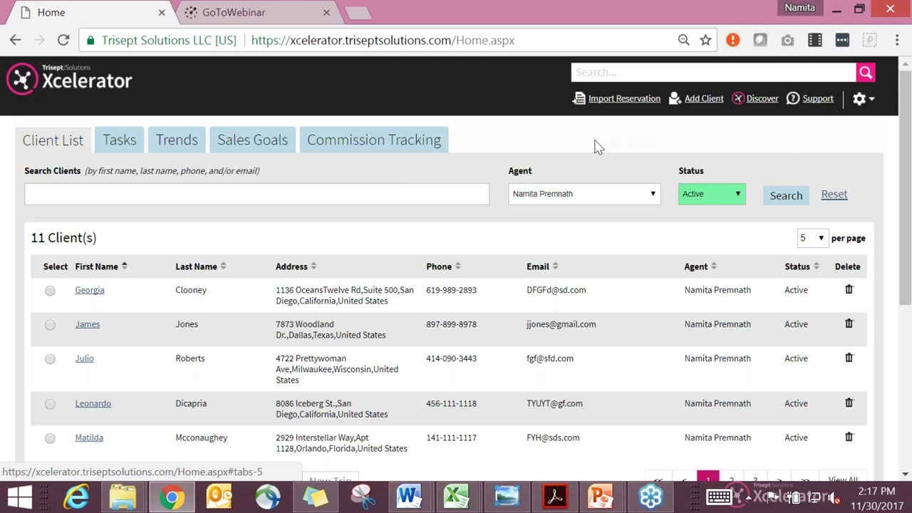
# - Select the first client in the list and open the reservation import form for that client
pyautogui.scroll(-1, 594, 147)
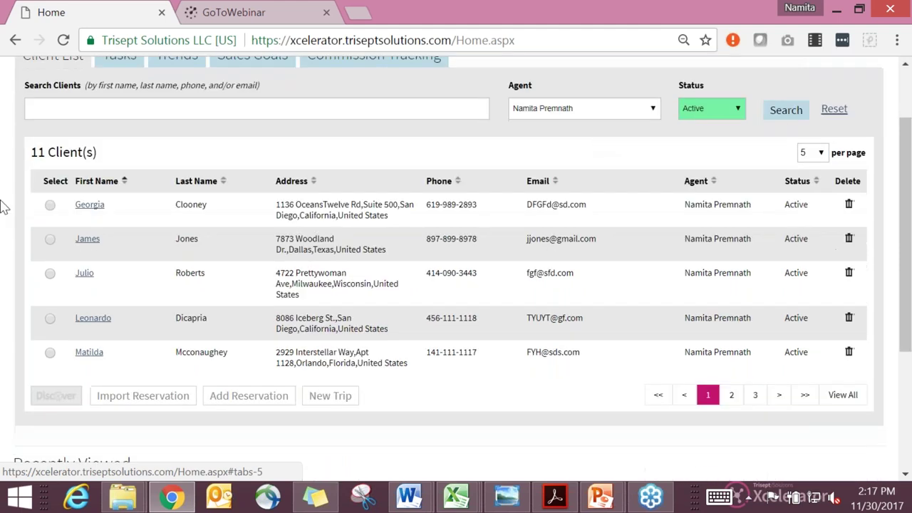
pyautogui.click(50, 205)
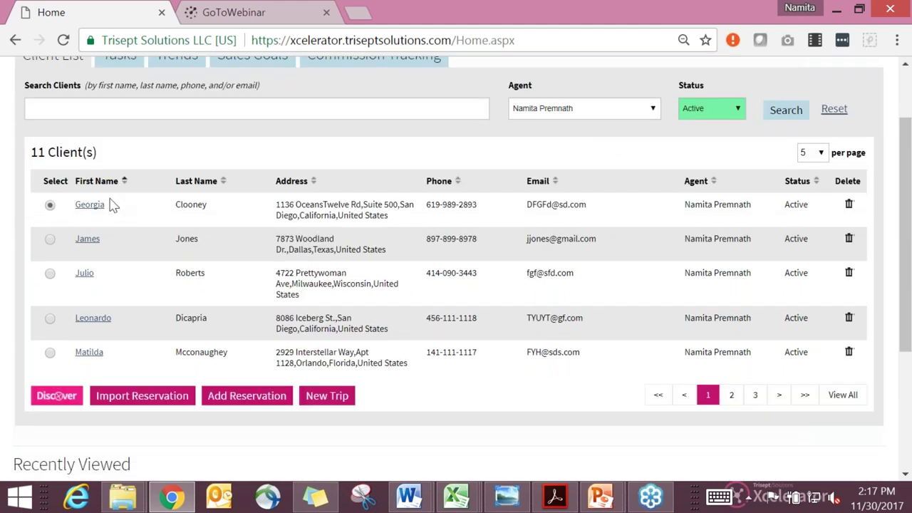
pyautogui.scroll(1, 112, 204)
pyautogui.scroll(-1, 111, 205)
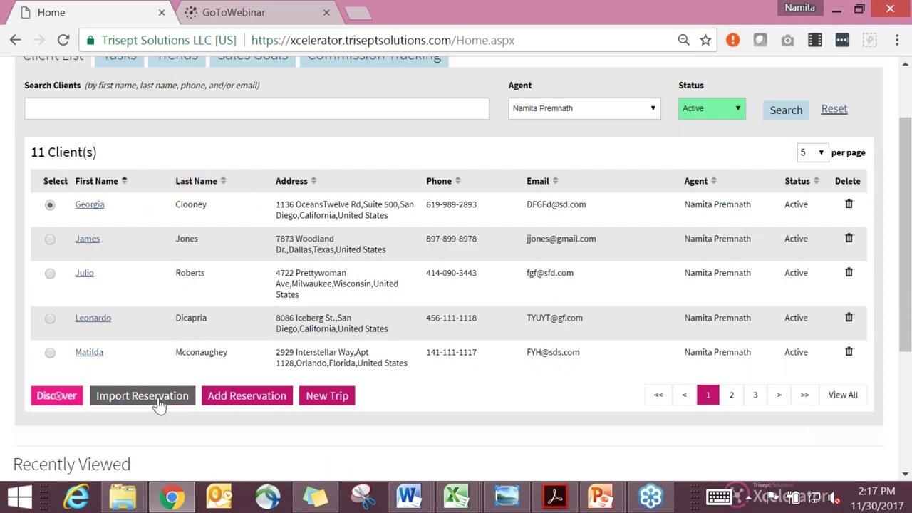
pyautogui.scroll(1, 610, 99)
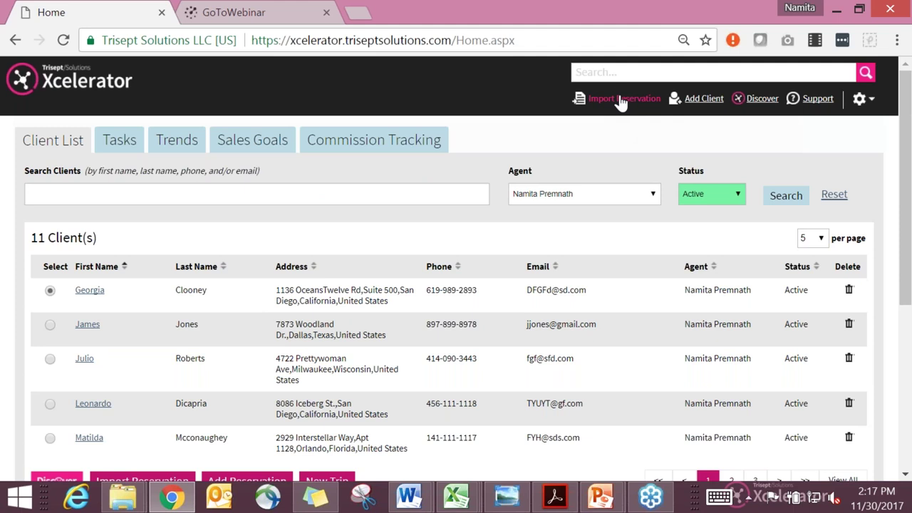
pyautogui.scroll(-1, 452, 163)
pyautogui.scroll(1, 285, 235)
pyautogui.scroll(-1, 118, 305)
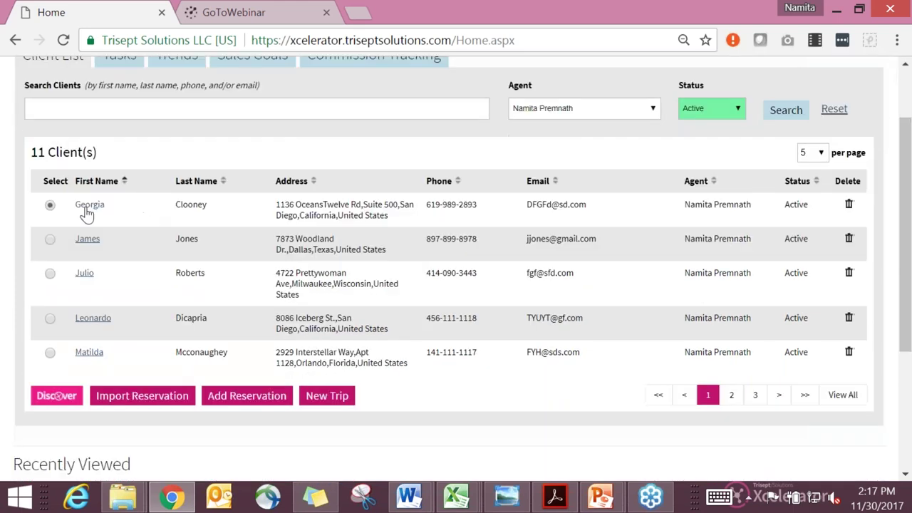
pyautogui.click(145, 402)
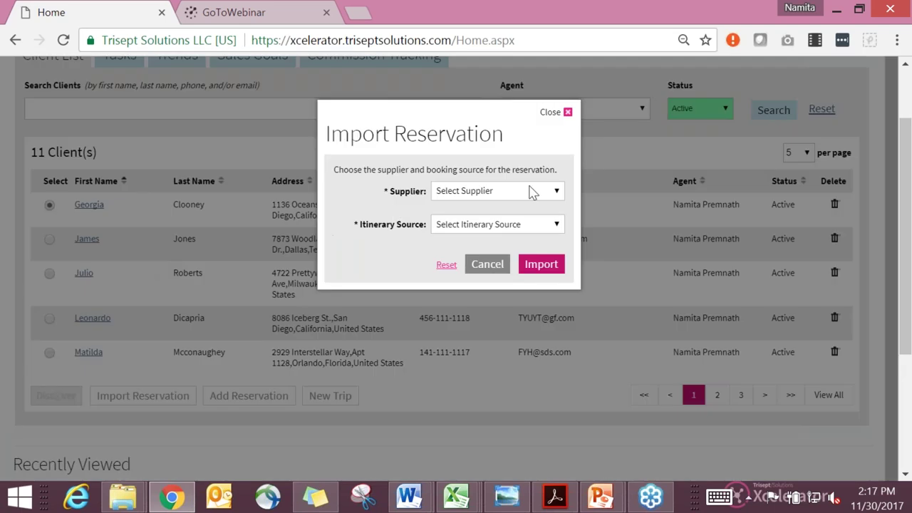
# - Choose Funjet Vacations as the supplier and Vax as the itinerary source, and cancel the reservation import
pyautogui.click(541, 196)
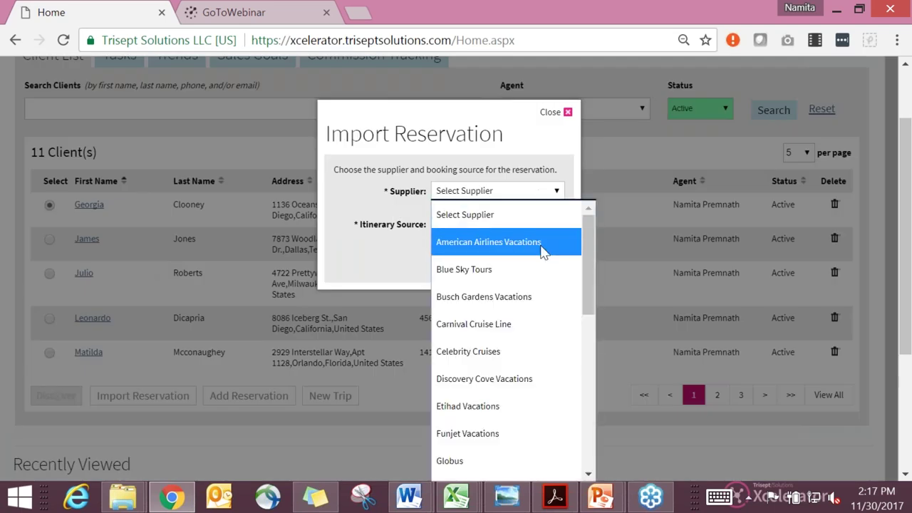
pyautogui.click(492, 434)
pyautogui.click(503, 221)
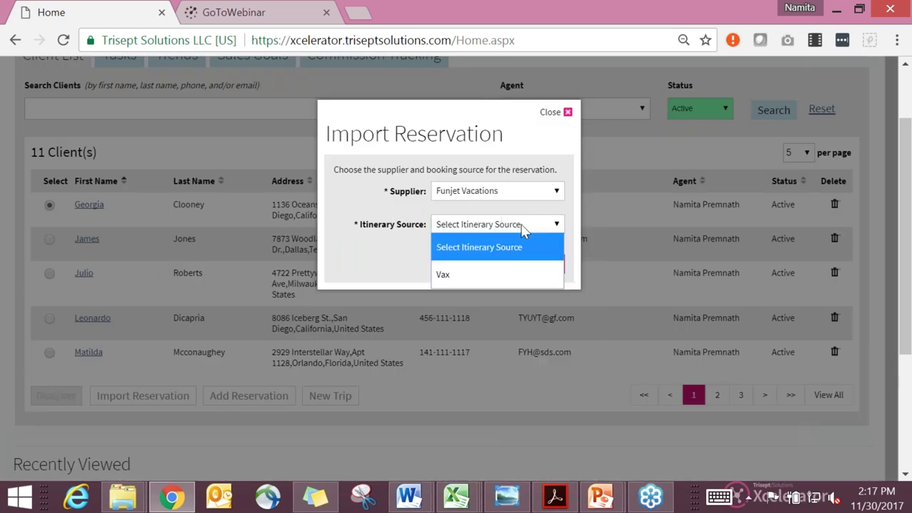
pyautogui.click(492, 274)
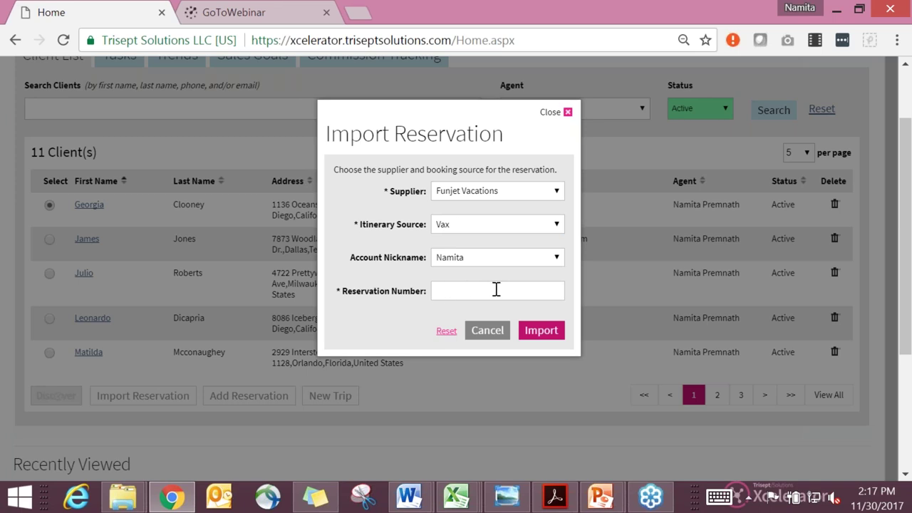
pyautogui.click(487, 331)
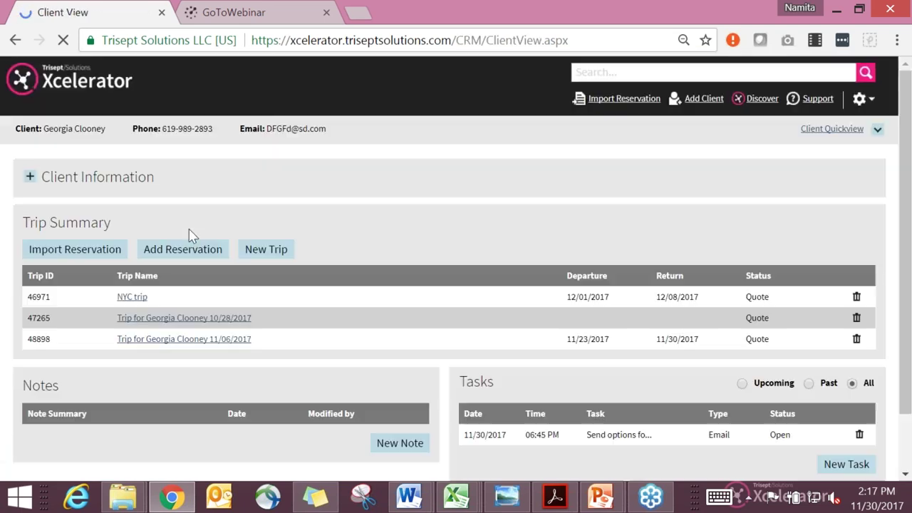
# - Open the client's NYC trip and review its reservations summary, including the components of the Funjet package vacation
pyautogui.click(140, 301)
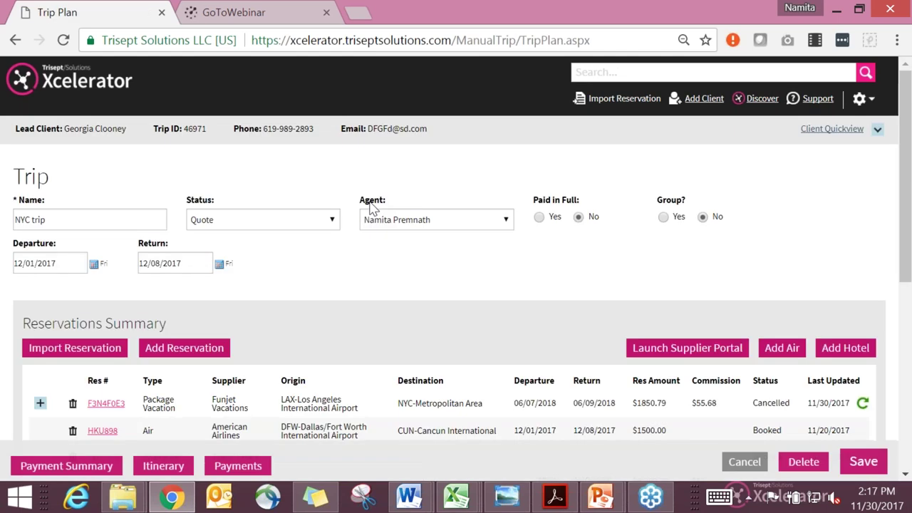
pyautogui.scroll(-3, 371, 206)
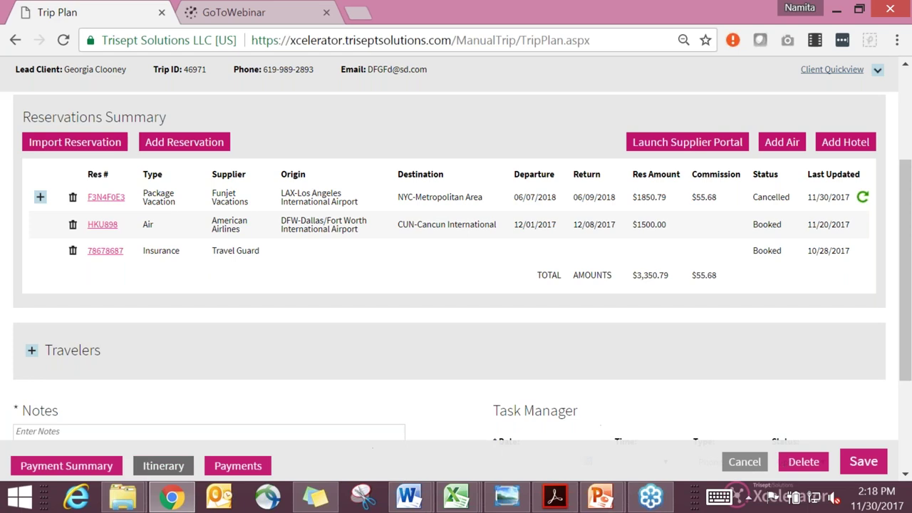
pyautogui.click(40, 199)
pyautogui.click(40, 197)
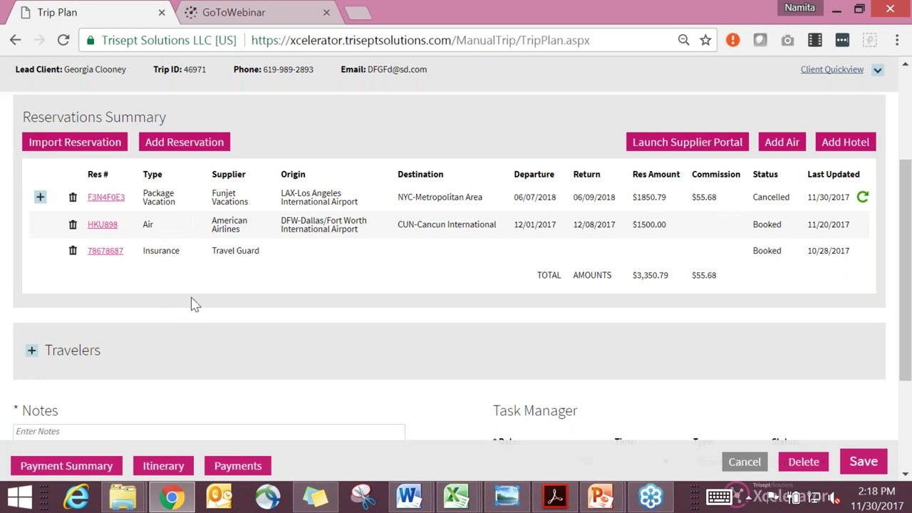
# - Open the NYC trip's itinerary and review the client and agent contact details and the introductory message
pyautogui.click(164, 467)
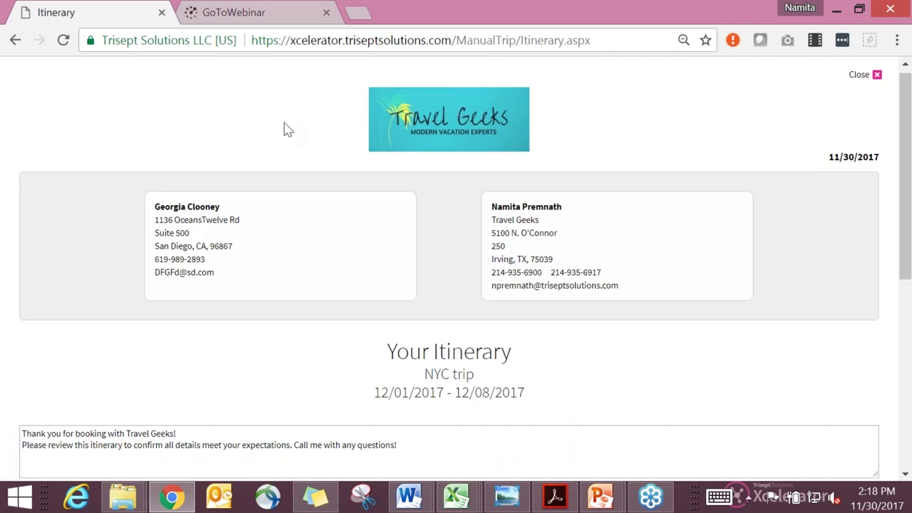
pyautogui.scroll(-1, 257, 157)
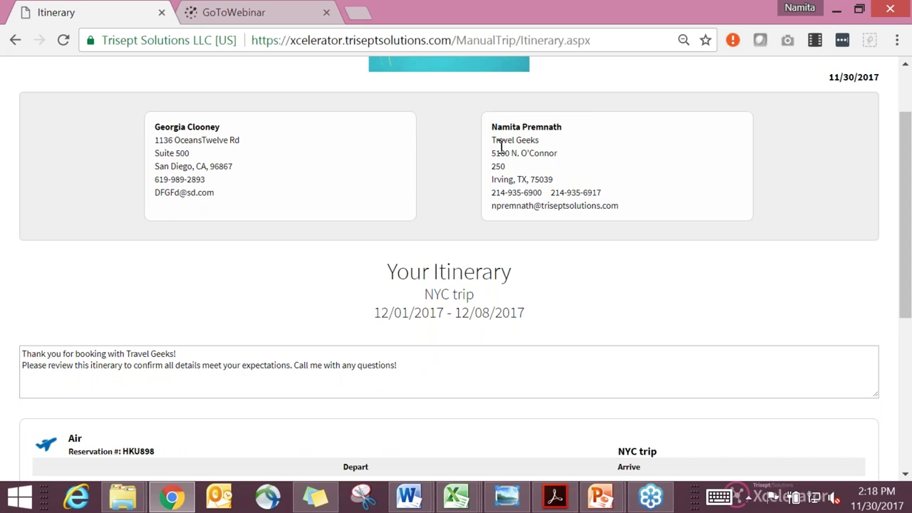
pyautogui.scroll(-1, 144, 253)
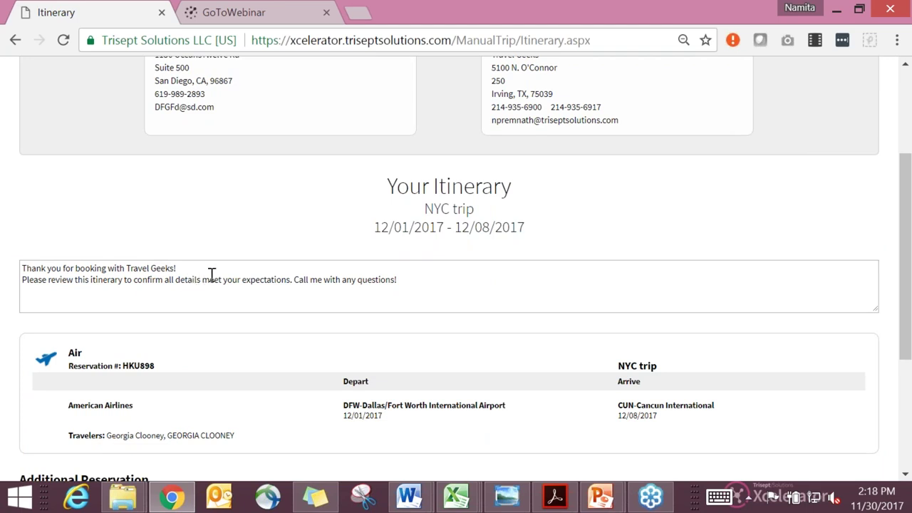
pyautogui.click(426, 282)
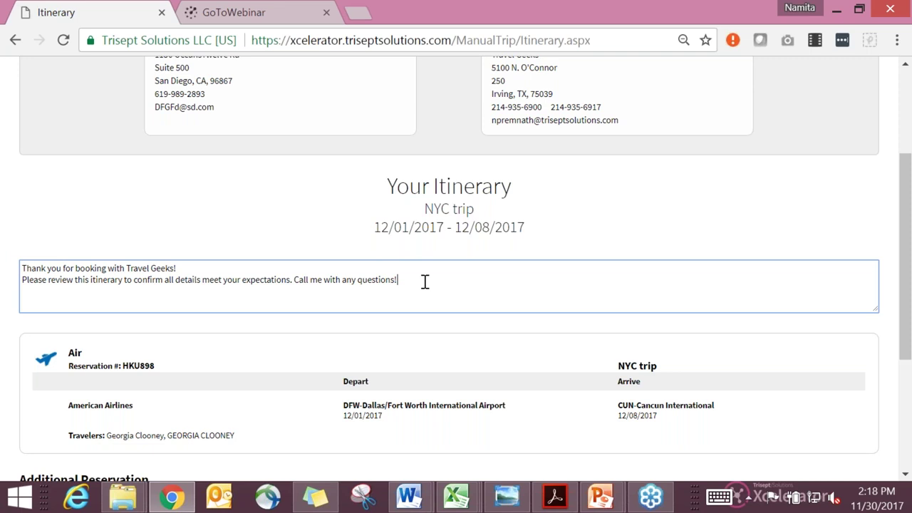
# - Examine the air and insurance reservations and the closing message in the itinerary, and close it
pyautogui.scroll(-1, 360, 288)
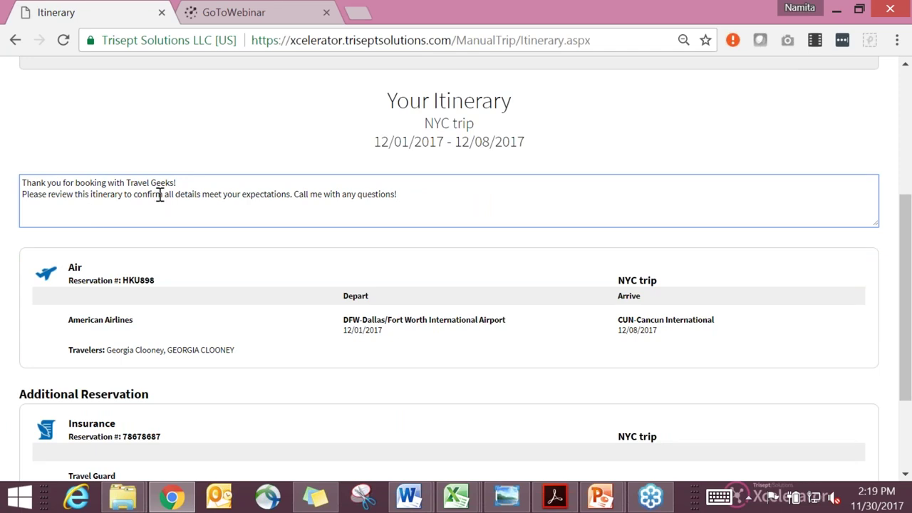
pyautogui.scroll(-2, 159, 194)
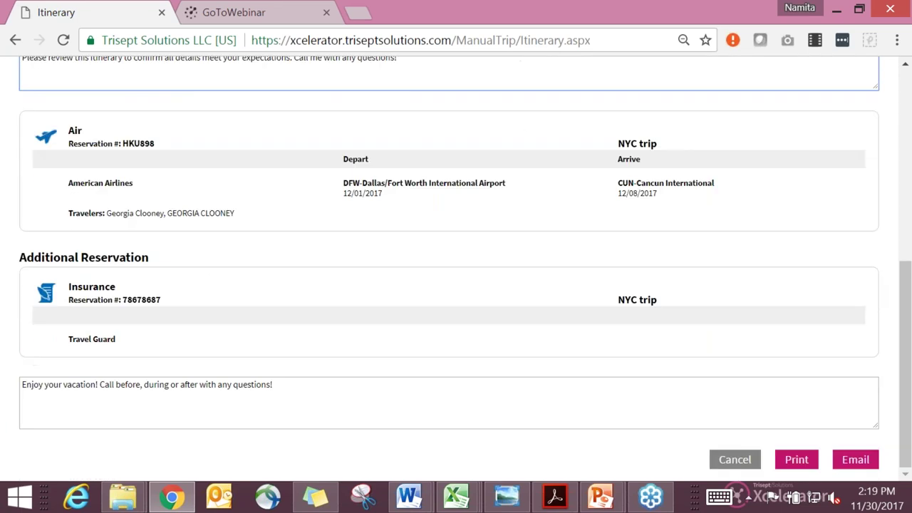
pyautogui.scroll(3, 456, 265)
pyautogui.scroll(-2, 456, 266)
pyautogui.scroll(1, 456, 266)
pyautogui.scroll(4, 456, 266)
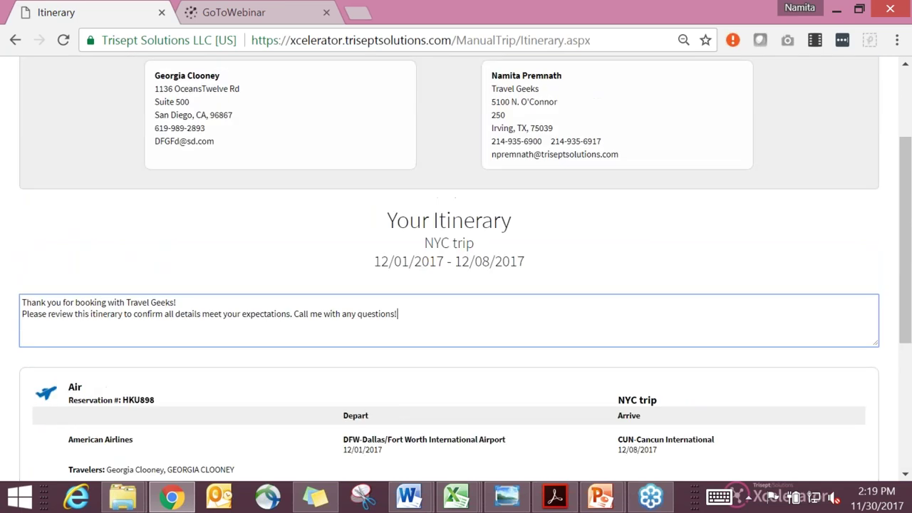
pyautogui.scroll(-5, 456, 266)
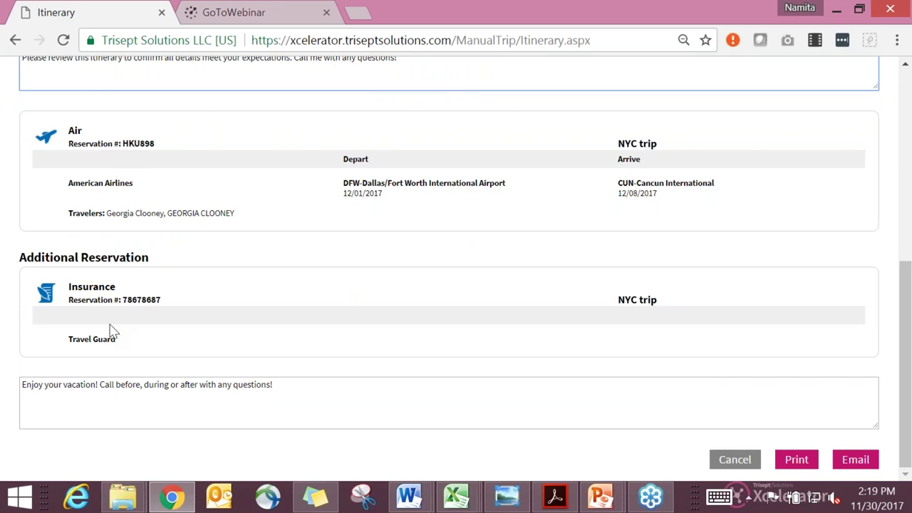
pyautogui.click(242, 393)
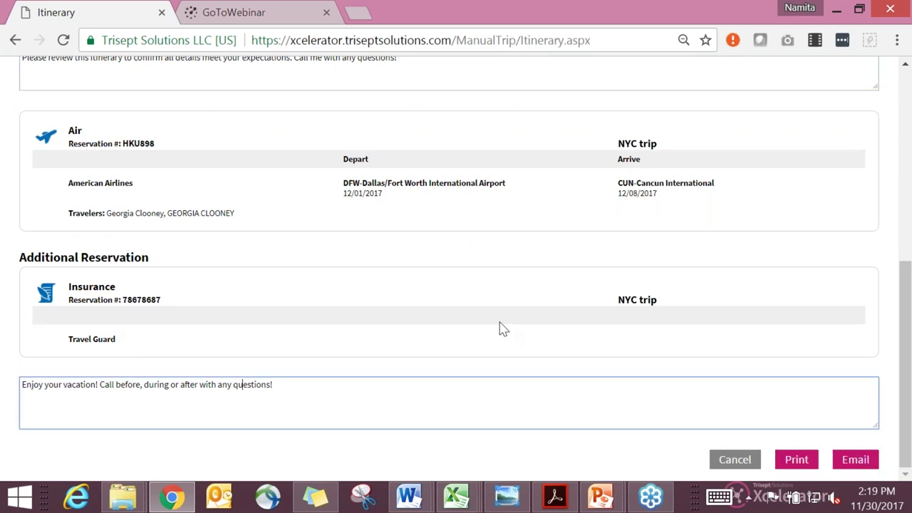
pyautogui.scroll(6, 500, 328)
pyautogui.click(864, 80)
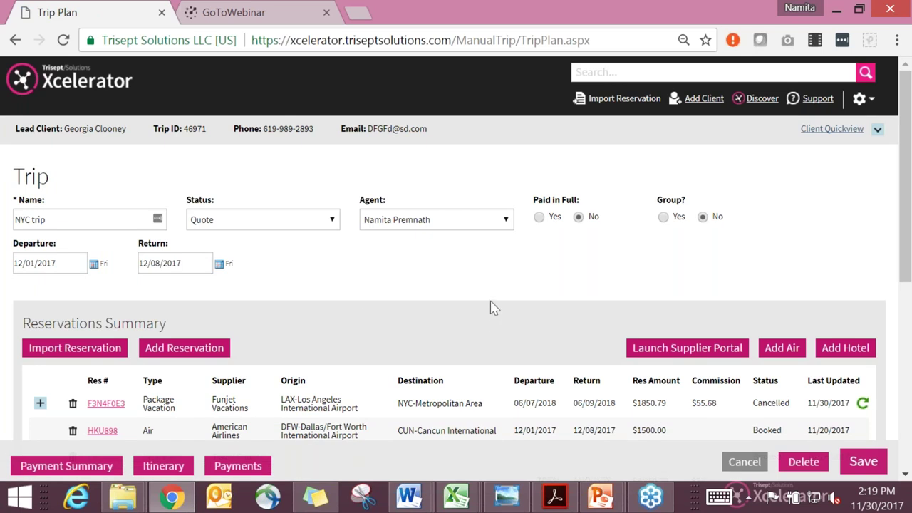
# - Expand the Funjet package vacation in the reservations summary and examine its individual components and the trip's other reservations
pyautogui.scroll(-2, 489, 306)
pyautogui.scroll(2, 488, 239)
pyautogui.scroll(-2, 401, 273)
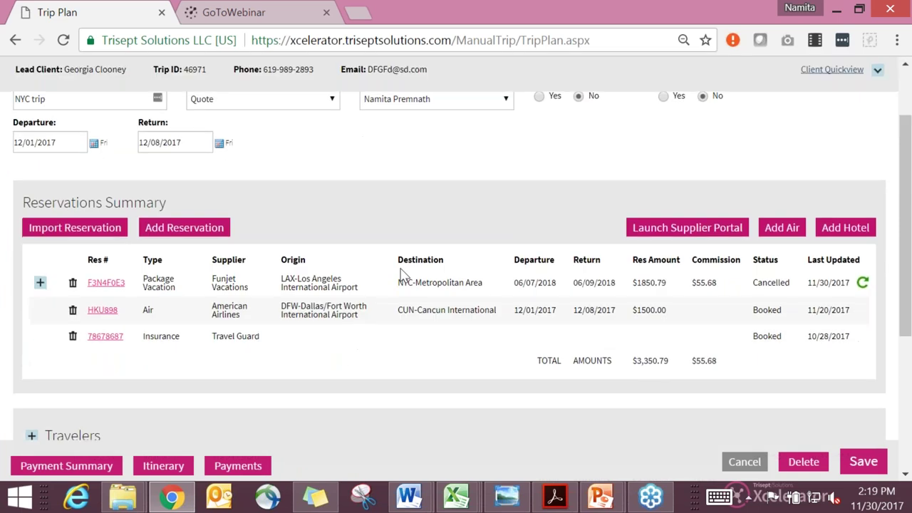
pyautogui.click(39, 282)
pyautogui.scroll(-3, 116, 292)
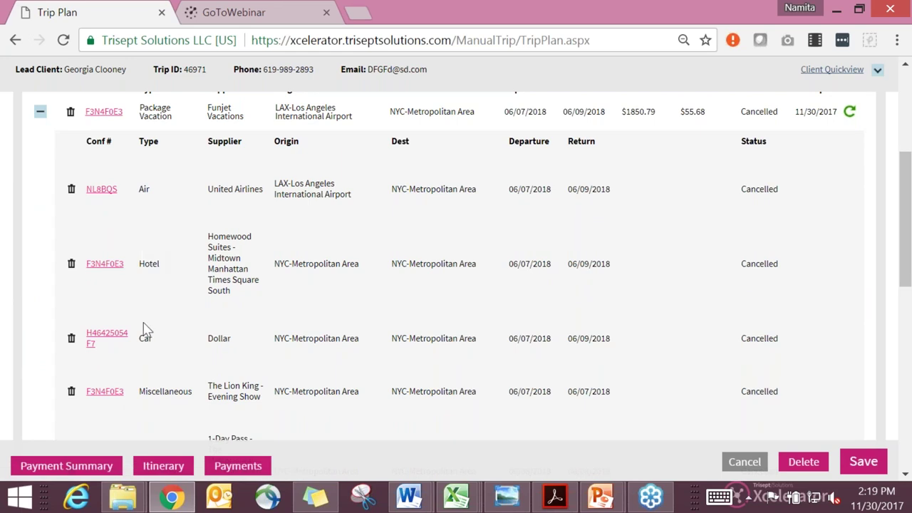
pyautogui.scroll(-2, 171, 413)
pyautogui.scroll(-2, 168, 386)
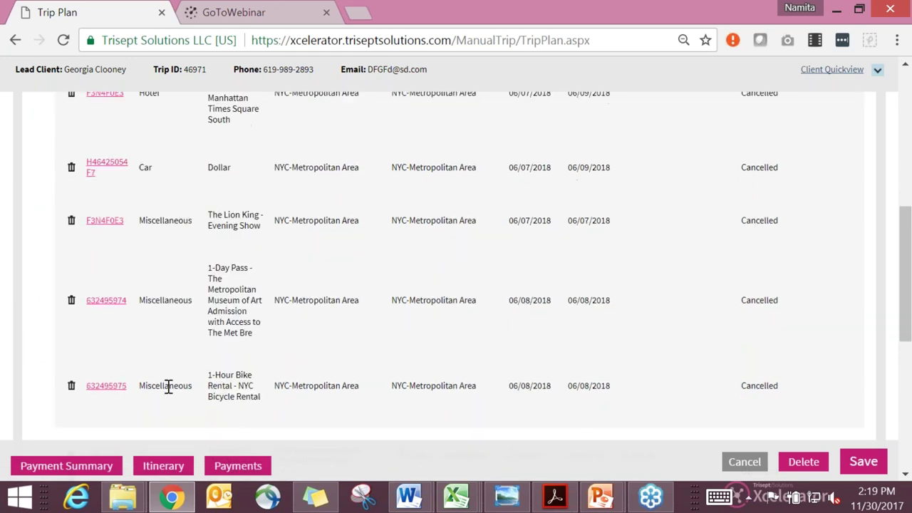
pyautogui.scroll(-2, 171, 381)
pyautogui.scroll(6, 171, 381)
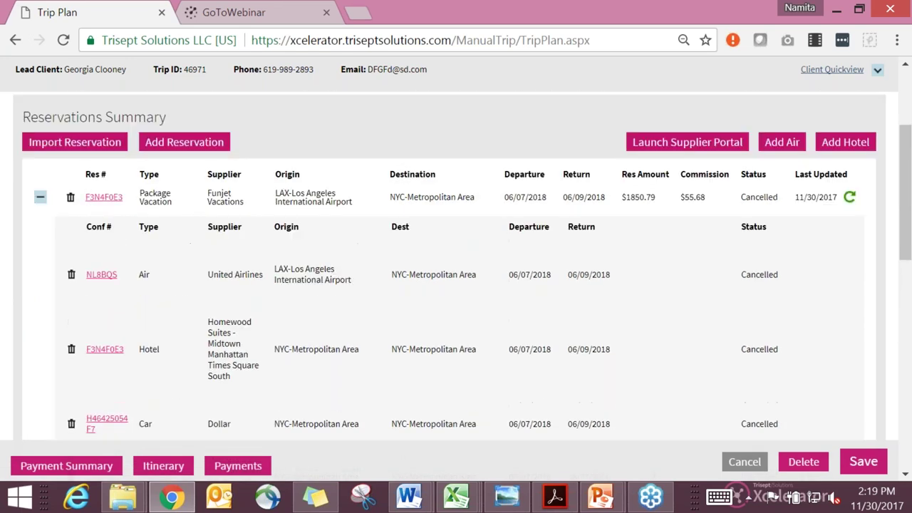
pyautogui.scroll(-2, 631, 354)
pyautogui.scroll(-4, 630, 354)
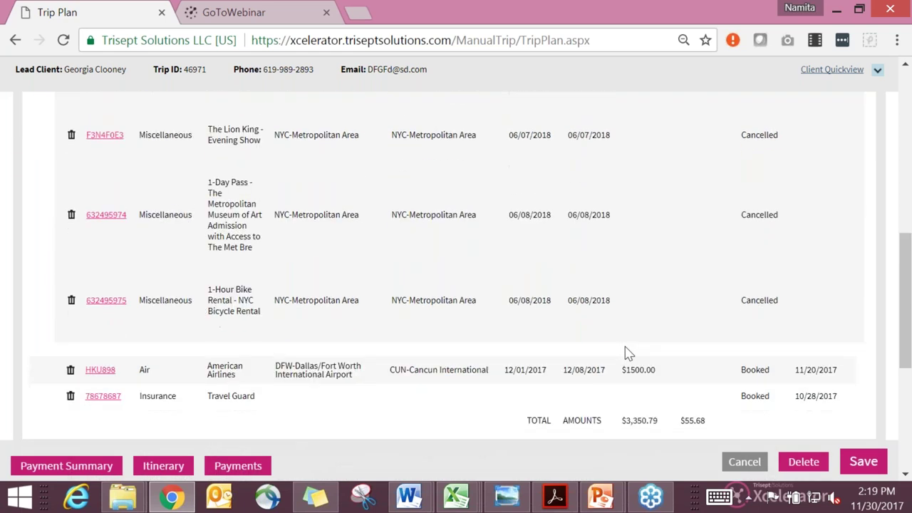
pyautogui.scroll(2, 356, 345)
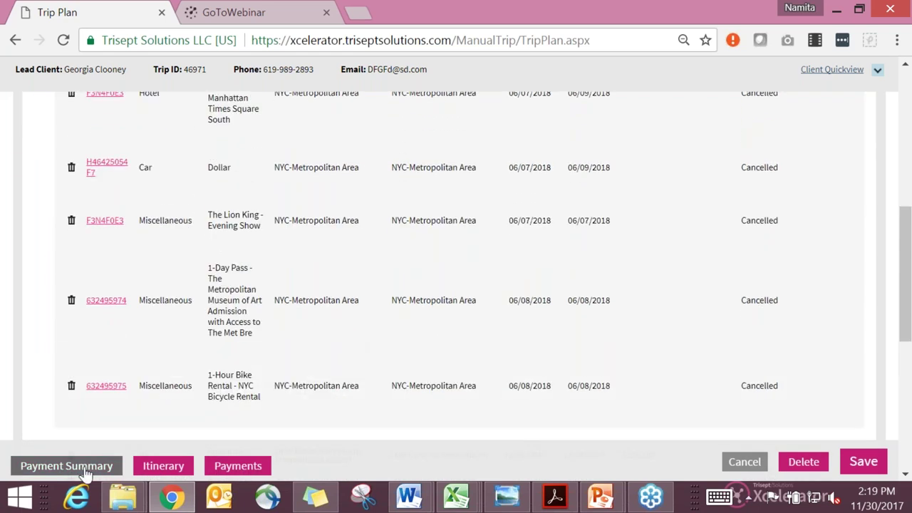
# - Open the NYC trip's payment summary, review the reservation costs and payment terms, and close it
pyautogui.click(66, 466)
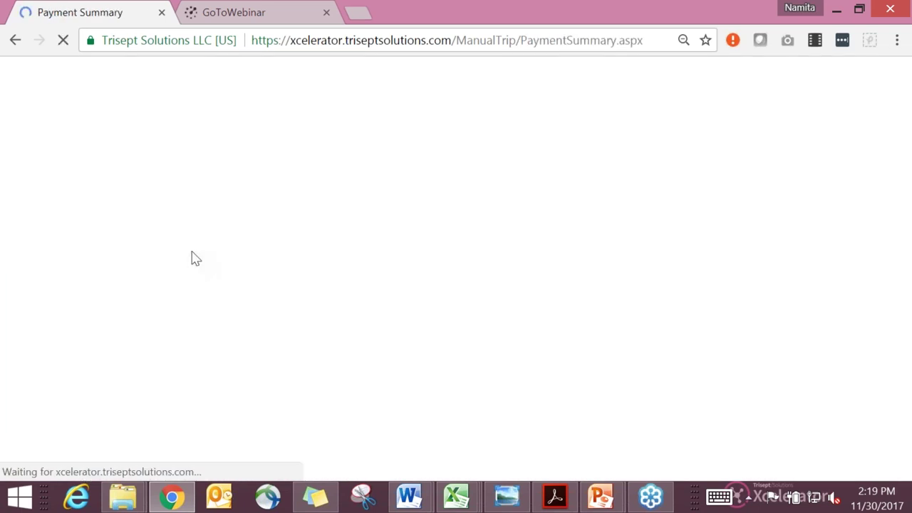
pyautogui.scroll(-5, 297, 262)
pyautogui.scroll(-3, 358, 300)
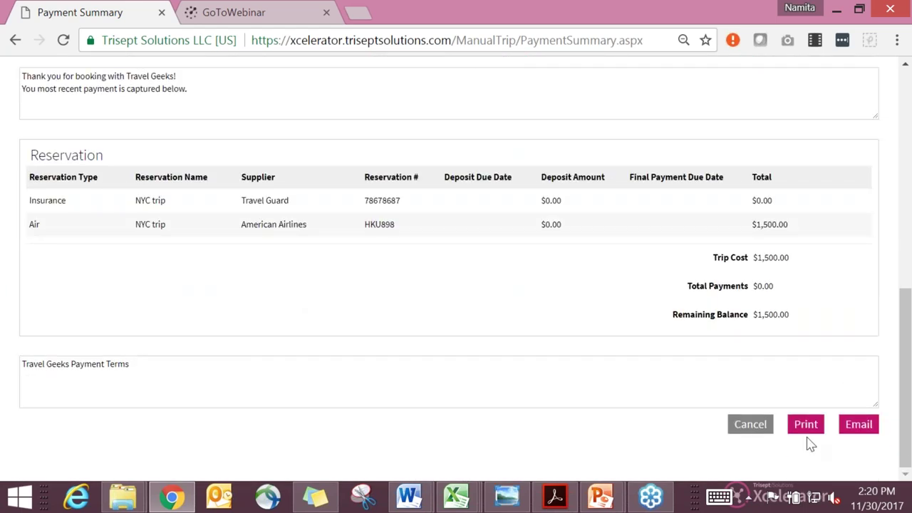
pyautogui.click(807, 427)
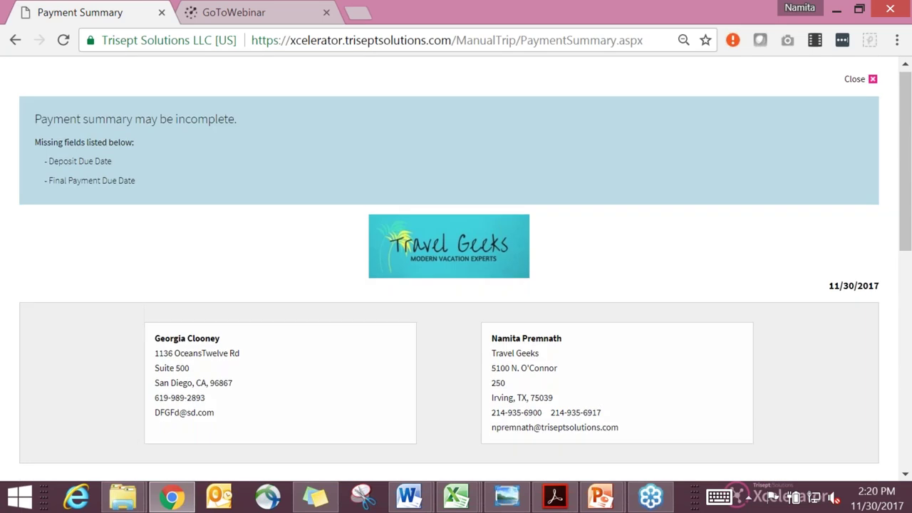
pyautogui.click(857, 83)
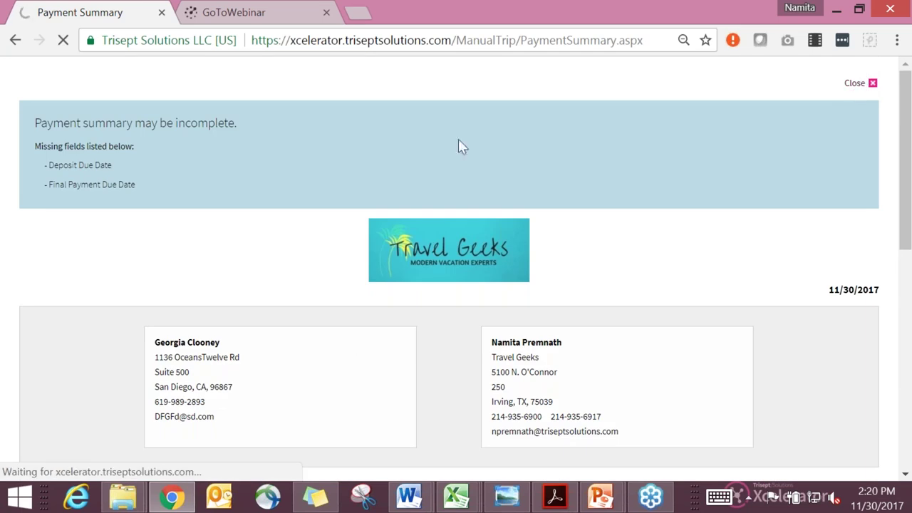
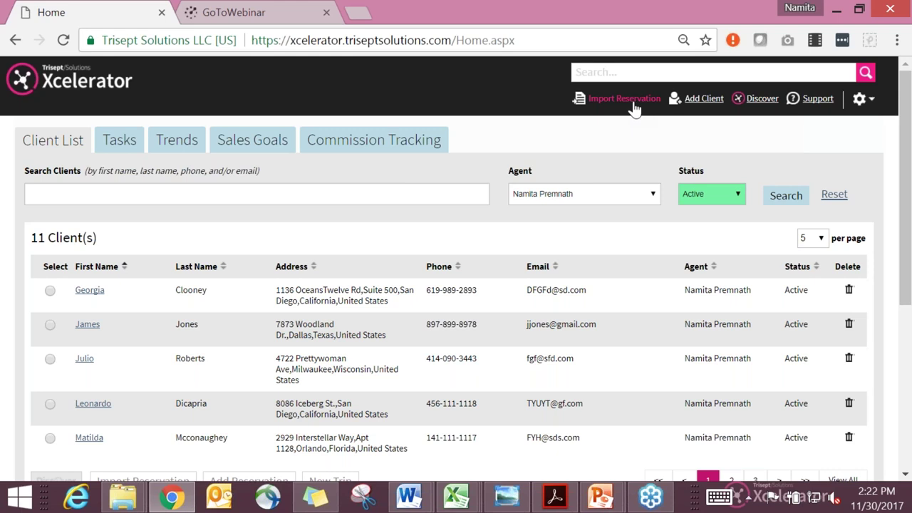
# - Start a reservation import with Royal Caribbean International as the supplier and Cruising Power as the itinerary source
pyautogui.click(633, 104)
pyautogui.click(511, 196)
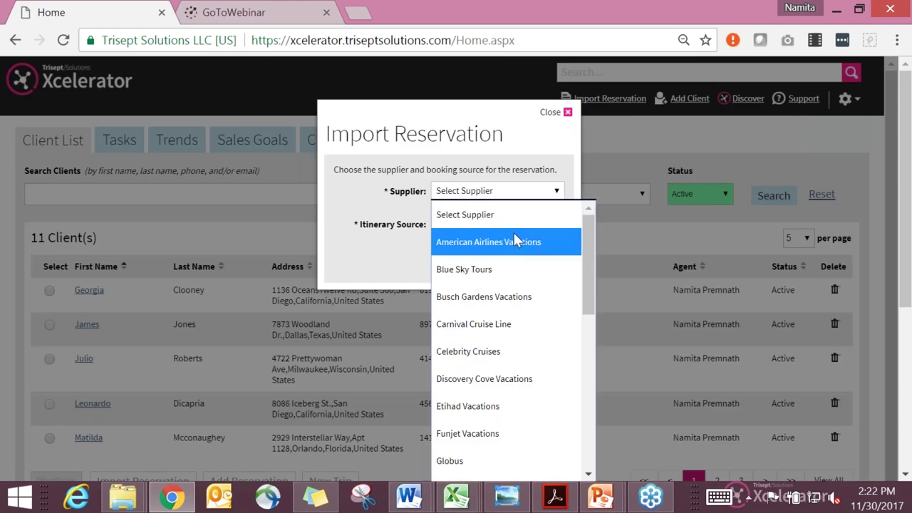
pyautogui.scroll(-3, 514, 232)
pyautogui.scroll(-3, 518, 232)
pyautogui.click(507, 255)
pyautogui.click(508, 225)
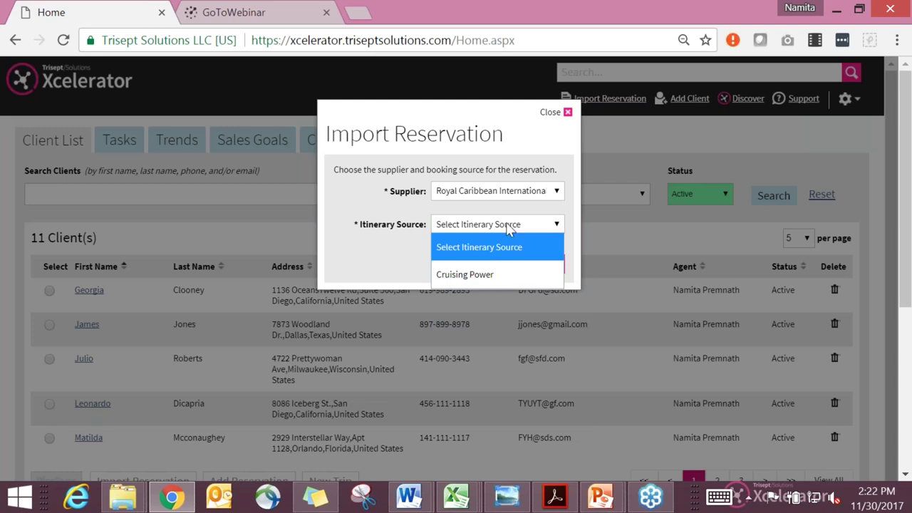
pyautogui.click(498, 273)
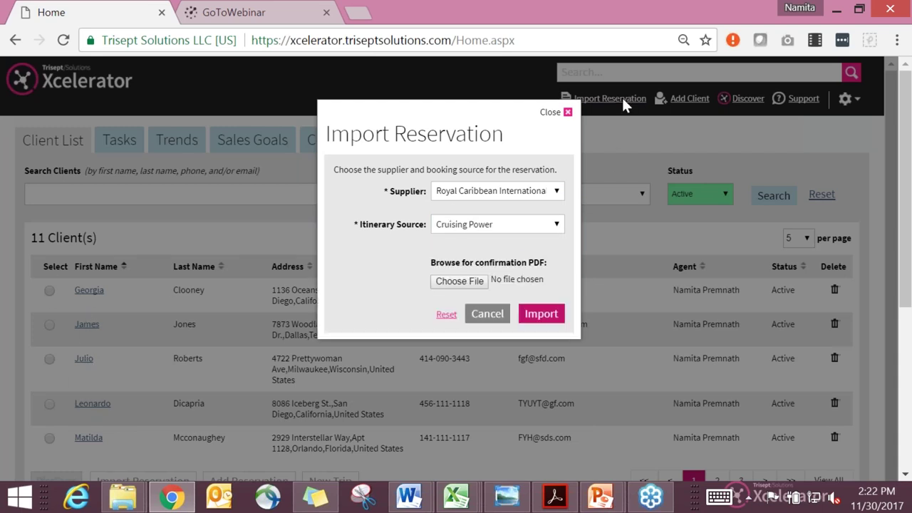
# - Import the client's "RCI Confirm1" confirmation PDF from the Desktop and assign the reservation to the matching existing client
pyautogui.click(471, 282)
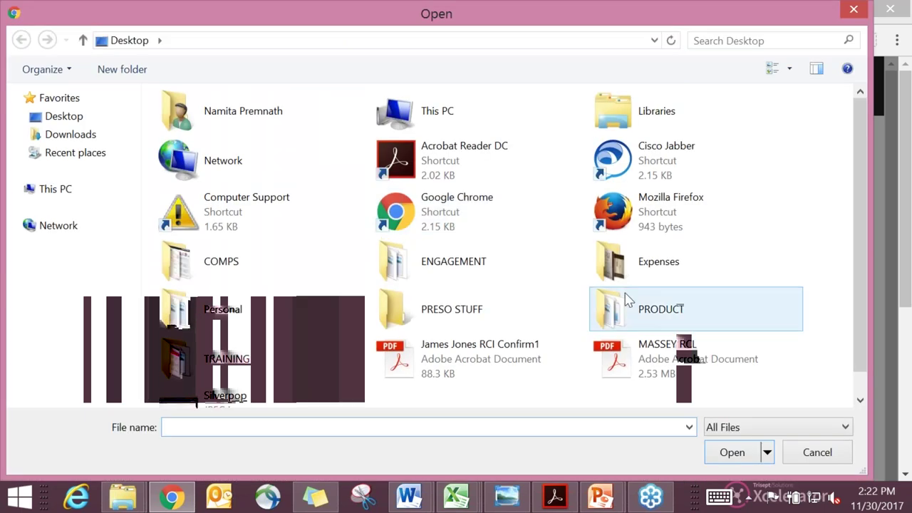
pyautogui.doubleClick(493, 364)
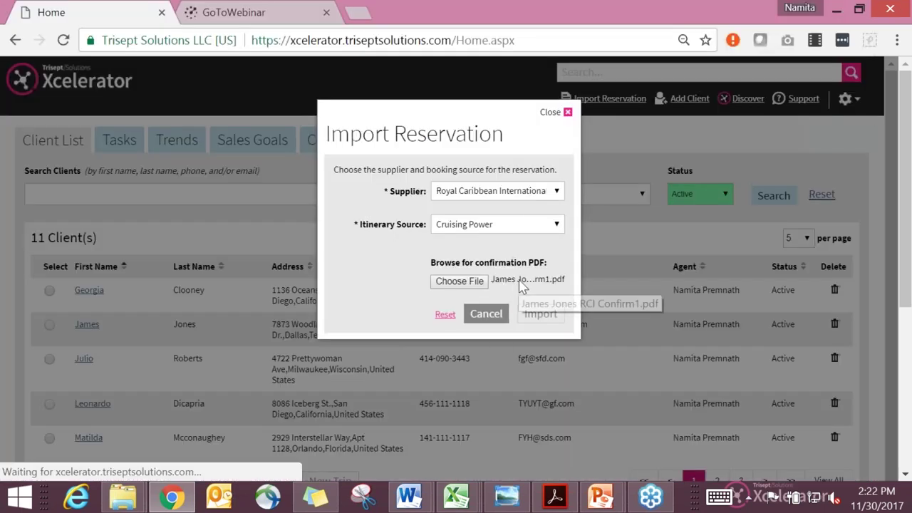
pyautogui.click(550, 318)
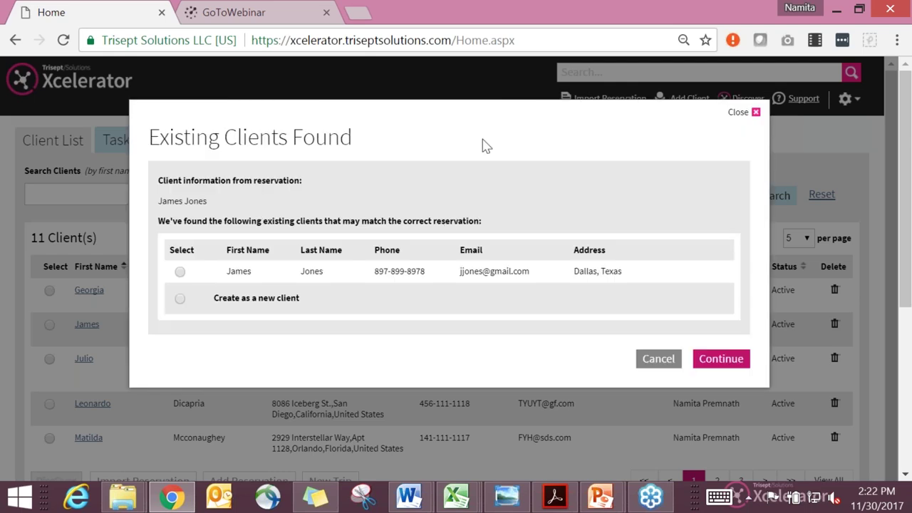
pyautogui.click(180, 272)
pyautogui.click(721, 362)
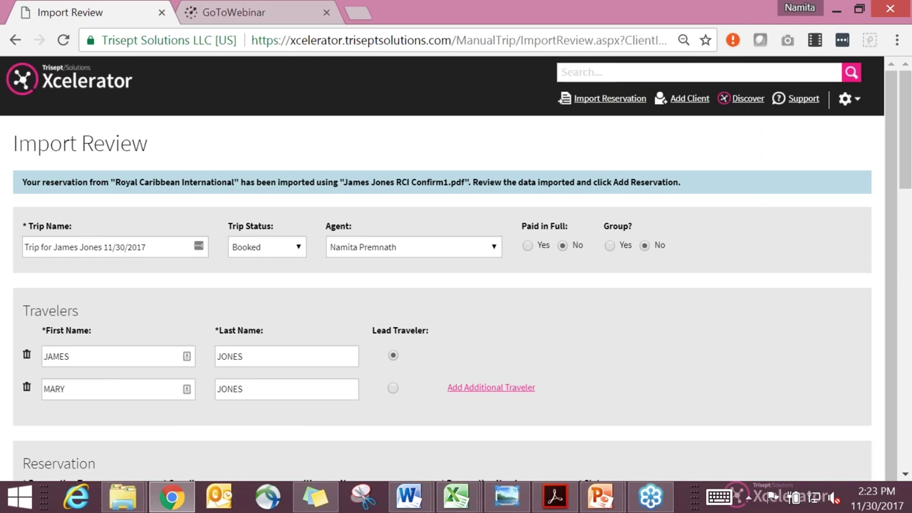
# - Review the imported travelers, cruise details, reservation amount and commission, and compare them with the attached booking confirmation PDF
pyautogui.scroll(-5, 643, 248)
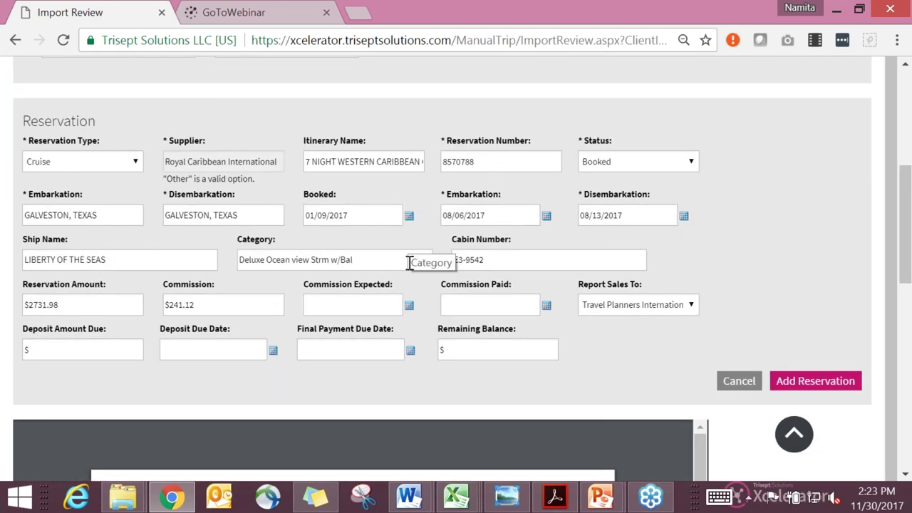
pyautogui.scroll(-1, 411, 260)
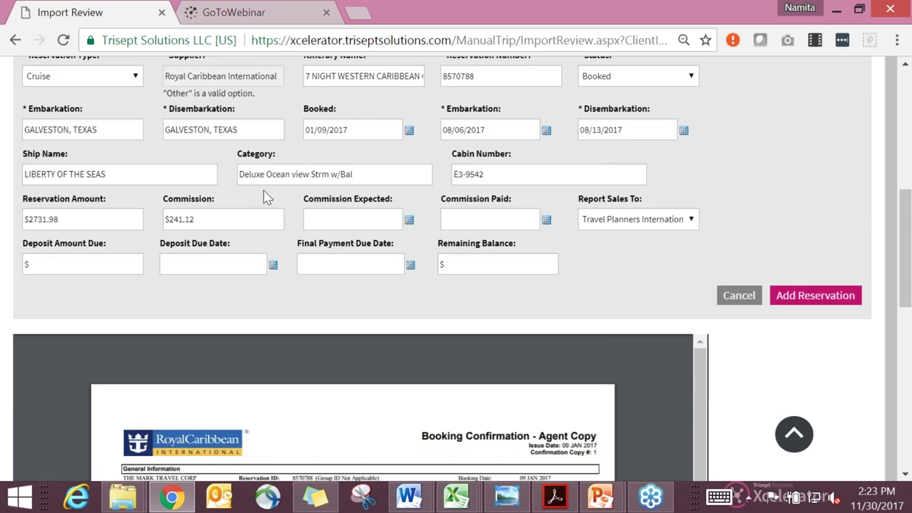
pyautogui.scroll(-2, 359, 245)
pyautogui.scroll(-1, 442, 271)
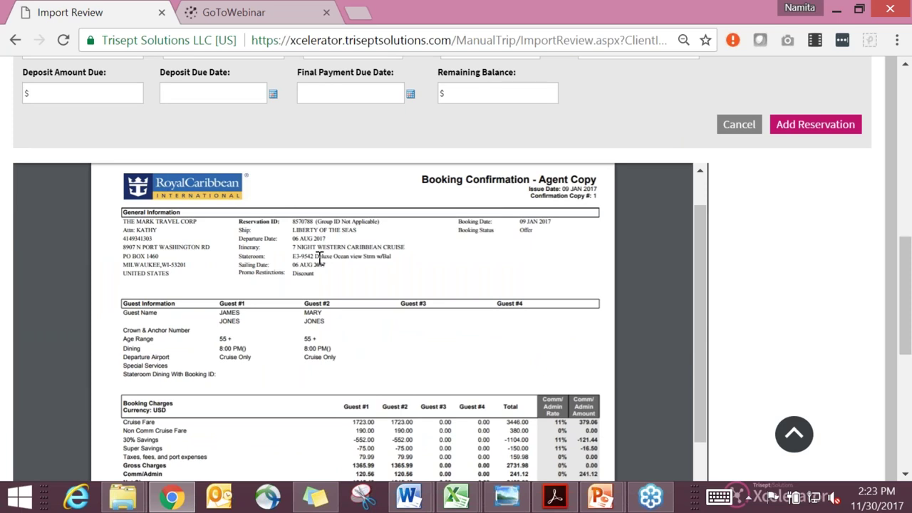
pyautogui.scroll(-1, 316, 257)
pyautogui.scroll(-8, 315, 258)
pyautogui.scroll(-5, 316, 260)
pyautogui.scroll(8, 315, 260)
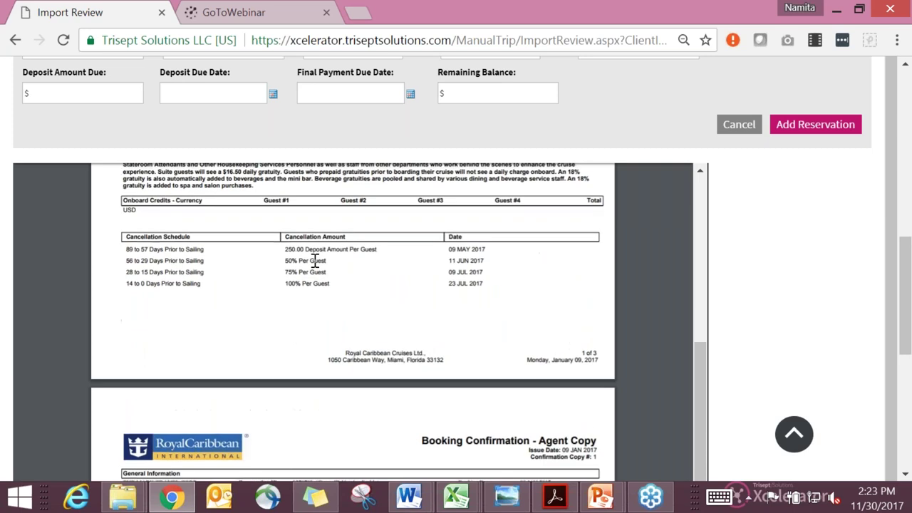
pyautogui.scroll(-4, 315, 260)
pyautogui.scroll(2, 316, 260)
pyautogui.scroll(-2, 260, 223)
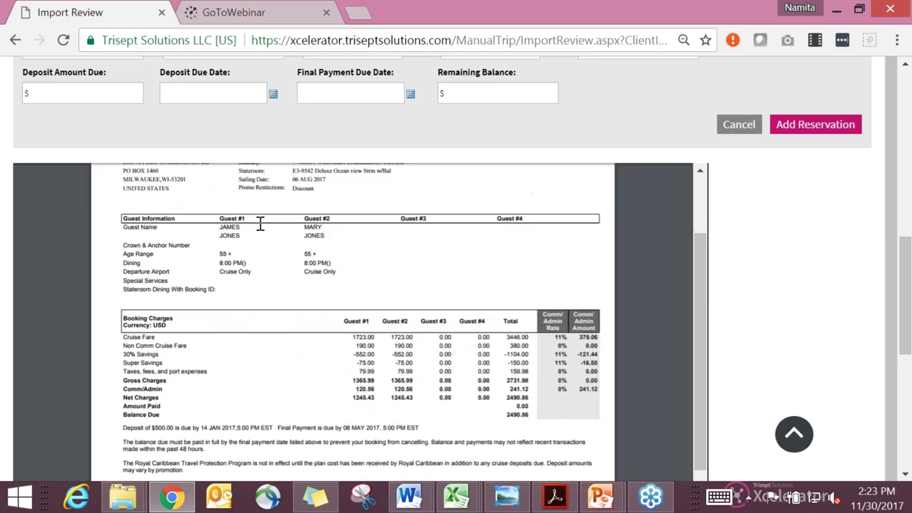
# - Check the empty deposit and payment fields against the confirmation, leave them blank, and add the imported reservation
pyautogui.click(76, 91)
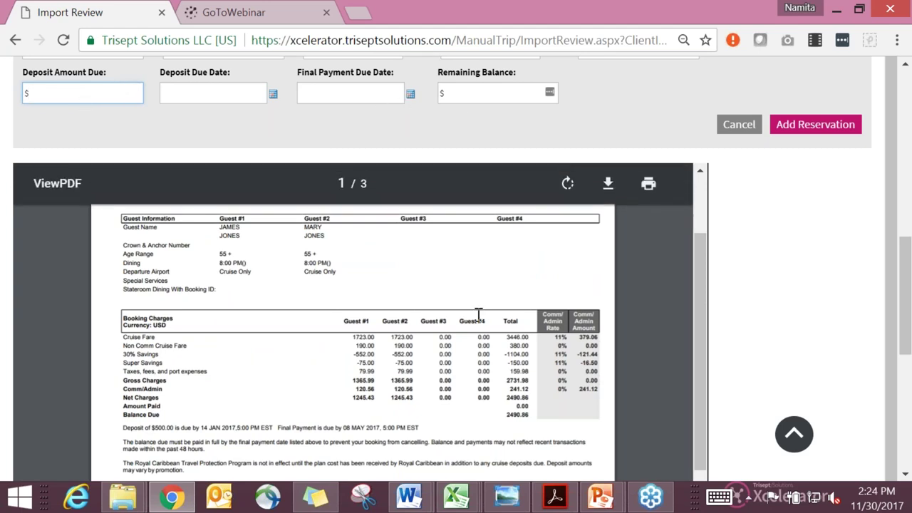
pyautogui.scroll(-3, 478, 314)
pyautogui.scroll(8, 478, 314)
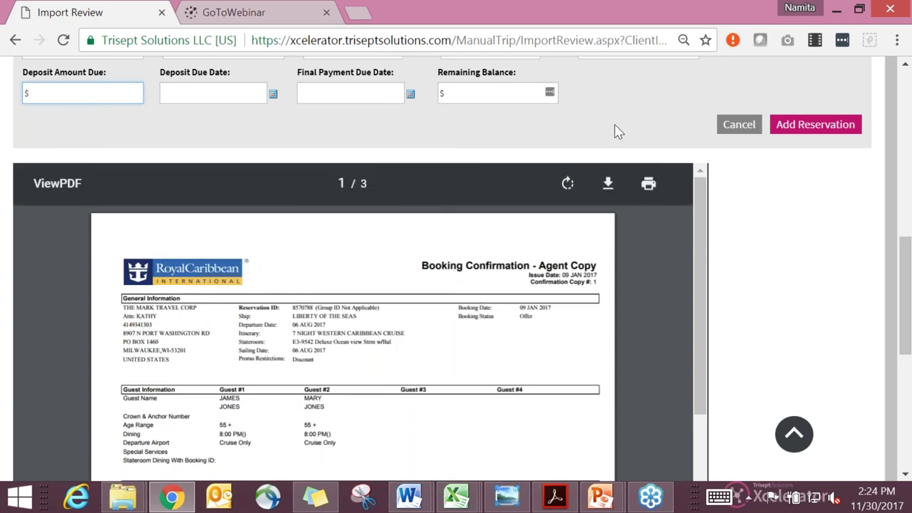
pyautogui.scroll(3, 625, 130)
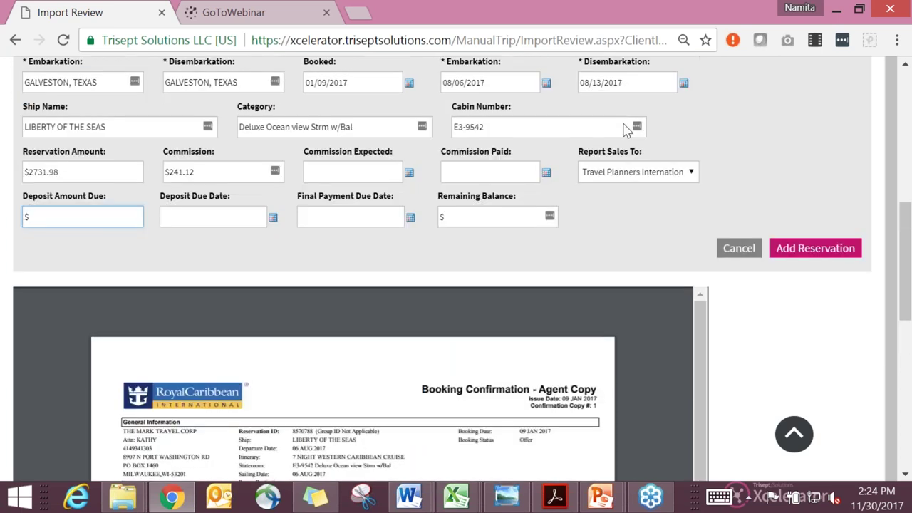
pyautogui.click(816, 298)
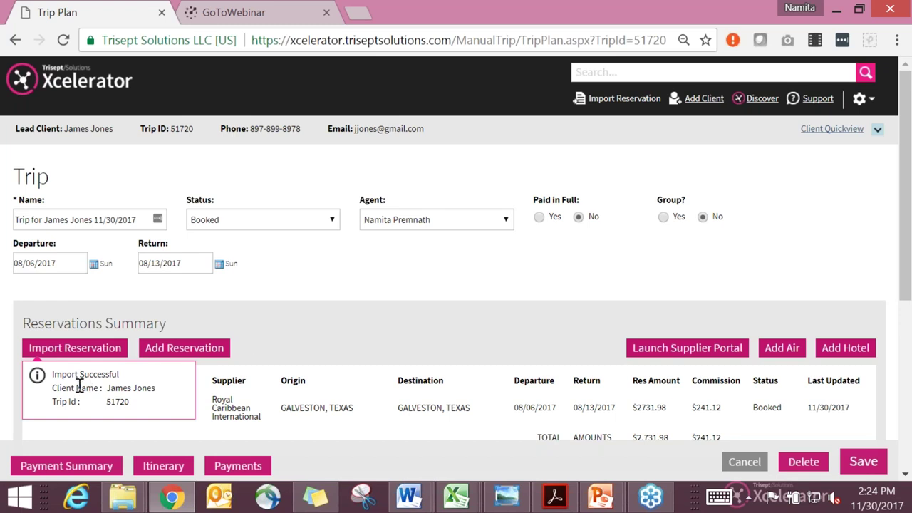
# - Dismiss the import notice and expand the Royal Caribbean cruise in the reservations summary to examine its components
pyautogui.scroll(-3, 326, 332)
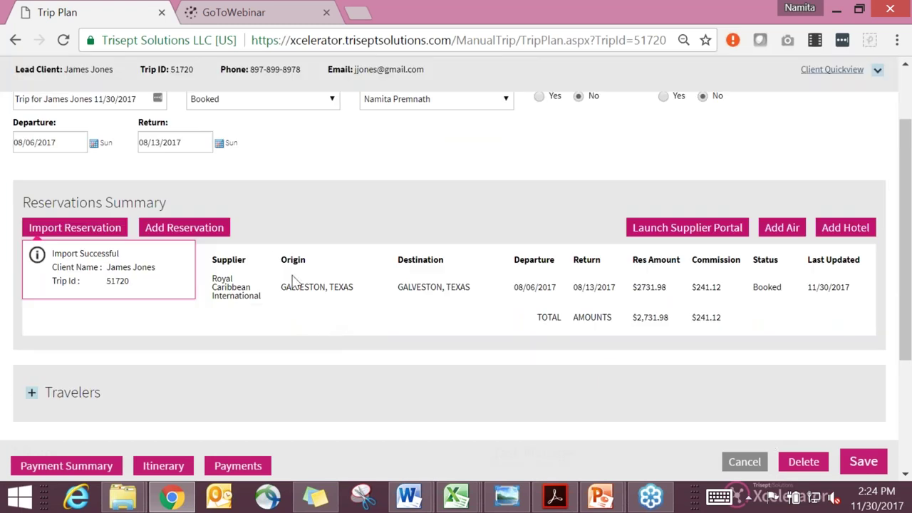
pyautogui.click(81, 251)
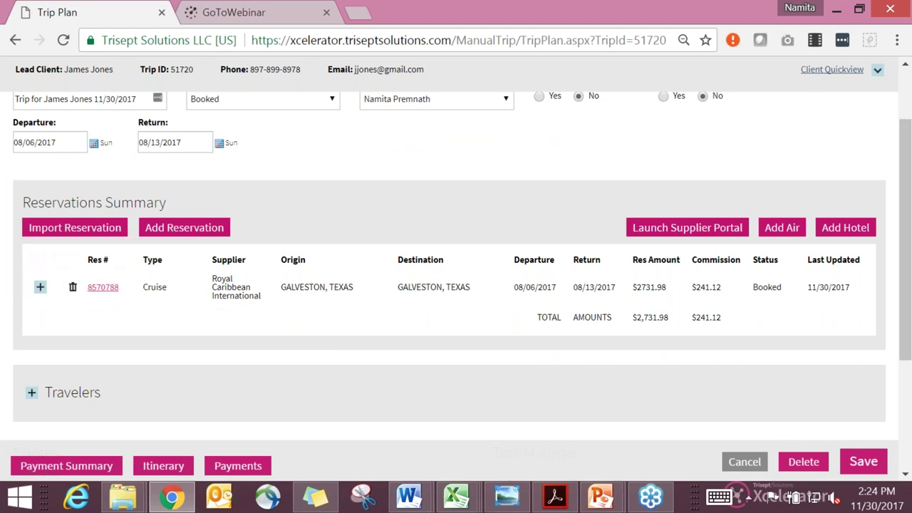
pyautogui.click(41, 289)
pyautogui.scroll(-2, 57, 294)
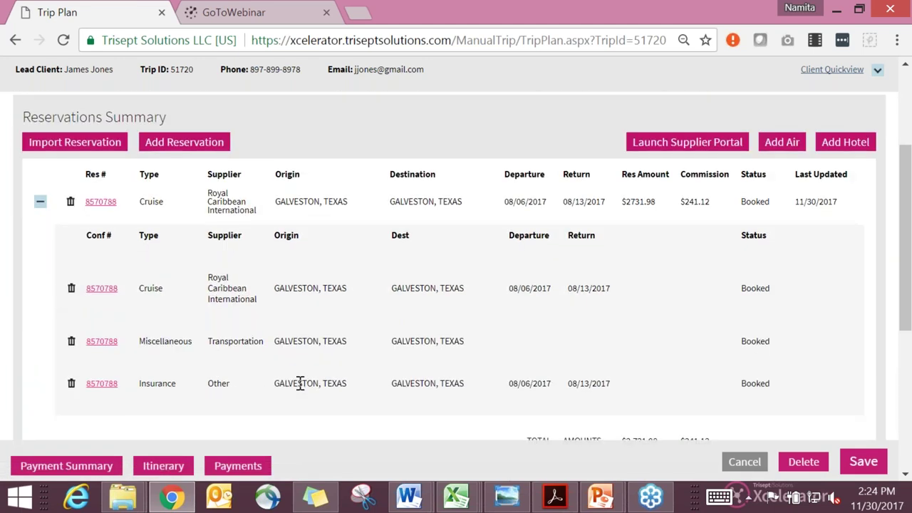
# - Open the new trip's itinerary, review its cruise, miscellaneous and insurance entries, and close it
pyautogui.click(163, 465)
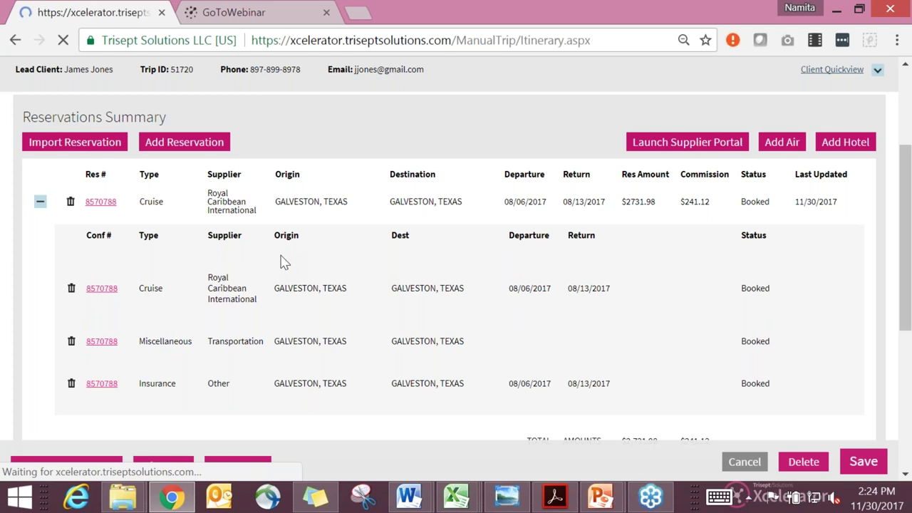
pyautogui.scroll(-5, 281, 263)
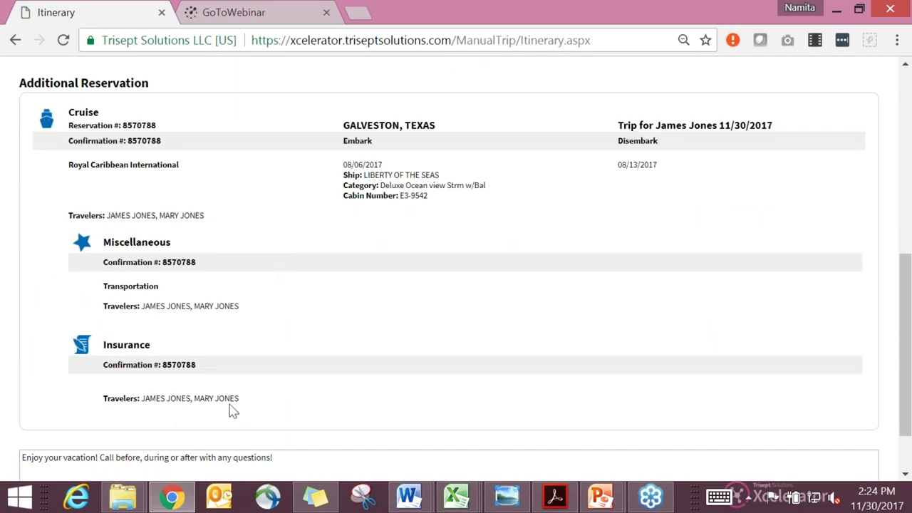
pyautogui.scroll(4, 230, 407)
pyautogui.scroll(2, 230, 408)
pyautogui.click(867, 83)
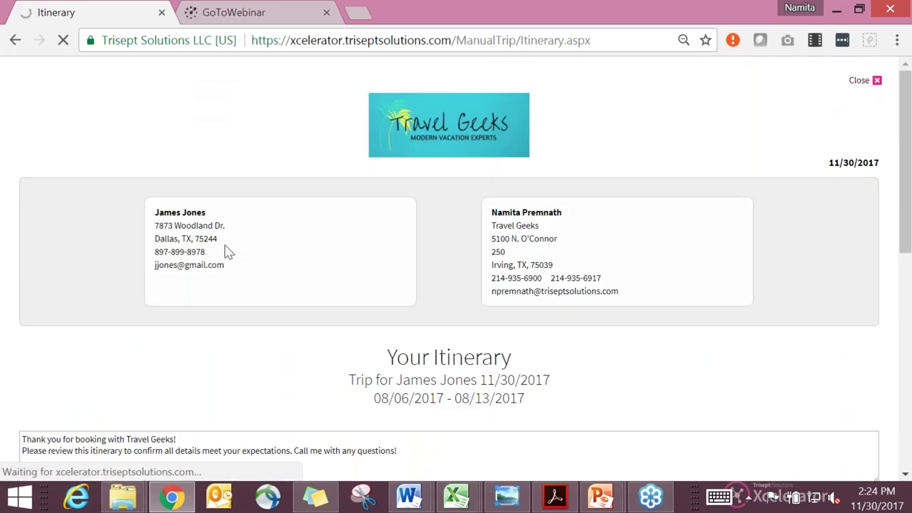
pyautogui.click(873, 84)
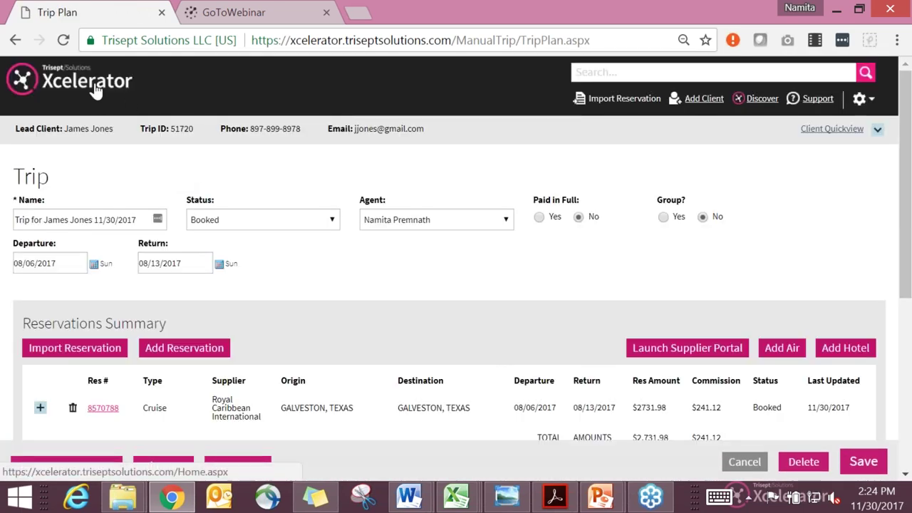
# - Return to the home page and examine the sales goals charts for Funjet, Southwest and Royal Caribbean
pyautogui.click(97, 89)
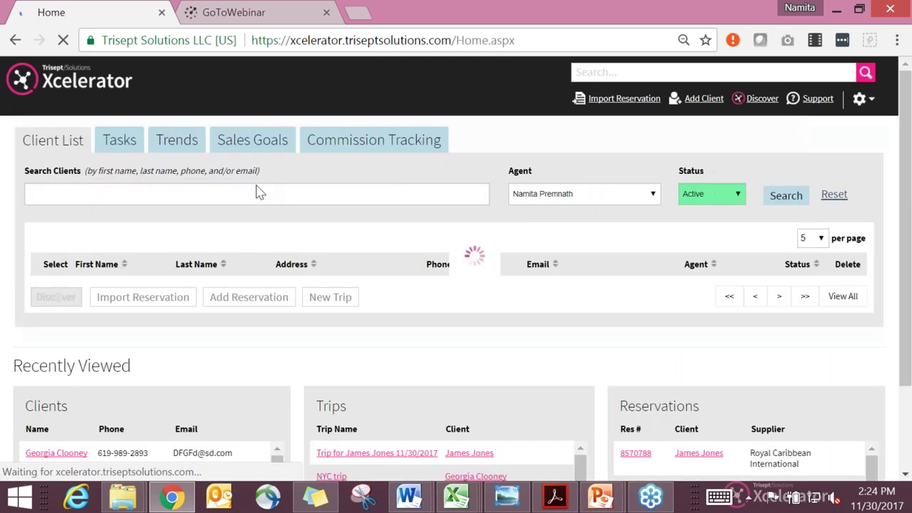
pyautogui.click(235, 146)
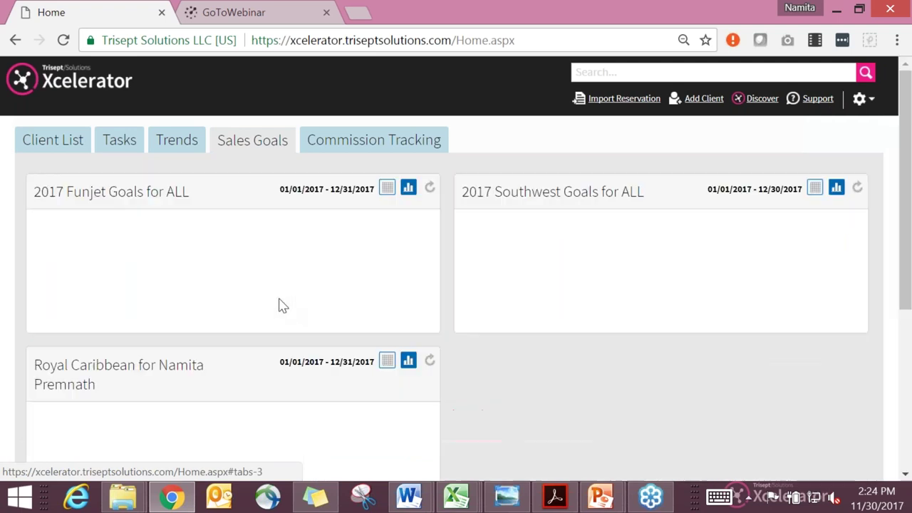
pyautogui.scroll(-1, 283, 324)
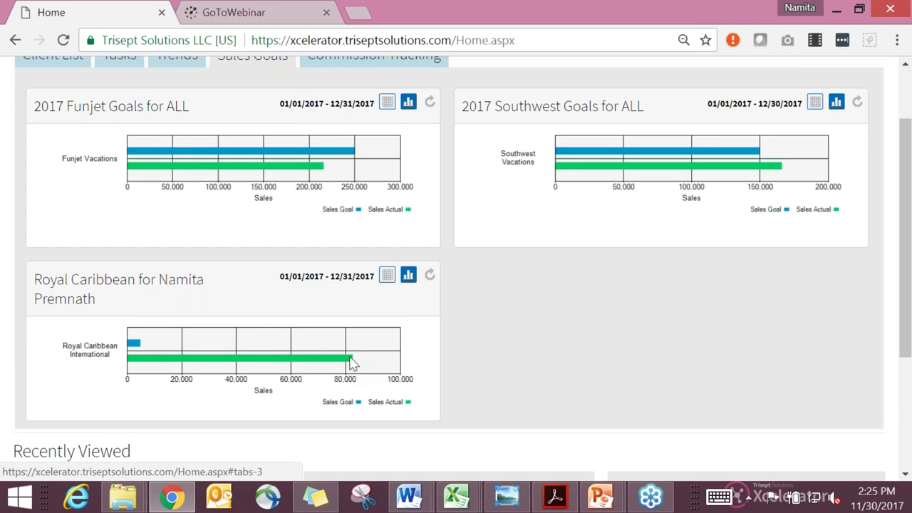
pyautogui.scroll(1, 351, 361)
pyautogui.scroll(1, 351, 361)
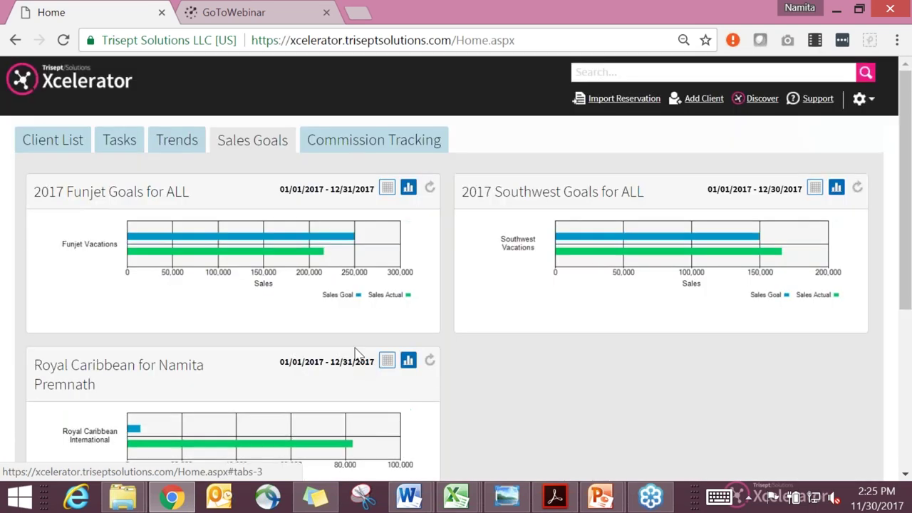